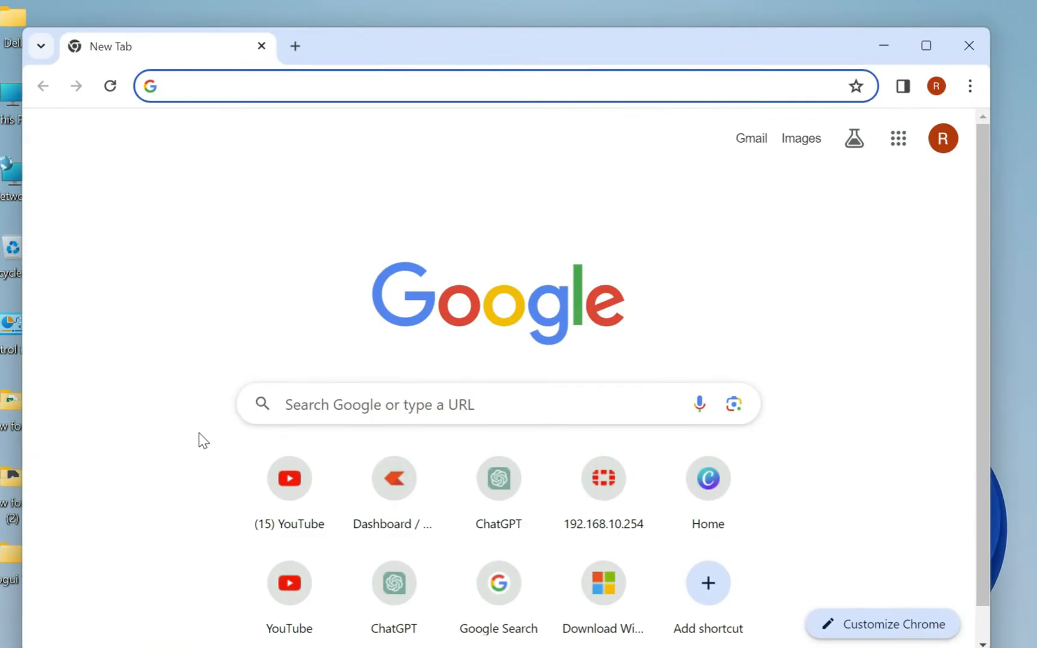
# Search the web for "jdk latest version" and open Oracle's Java Downloads page.
pyautogui.click(616, 56)
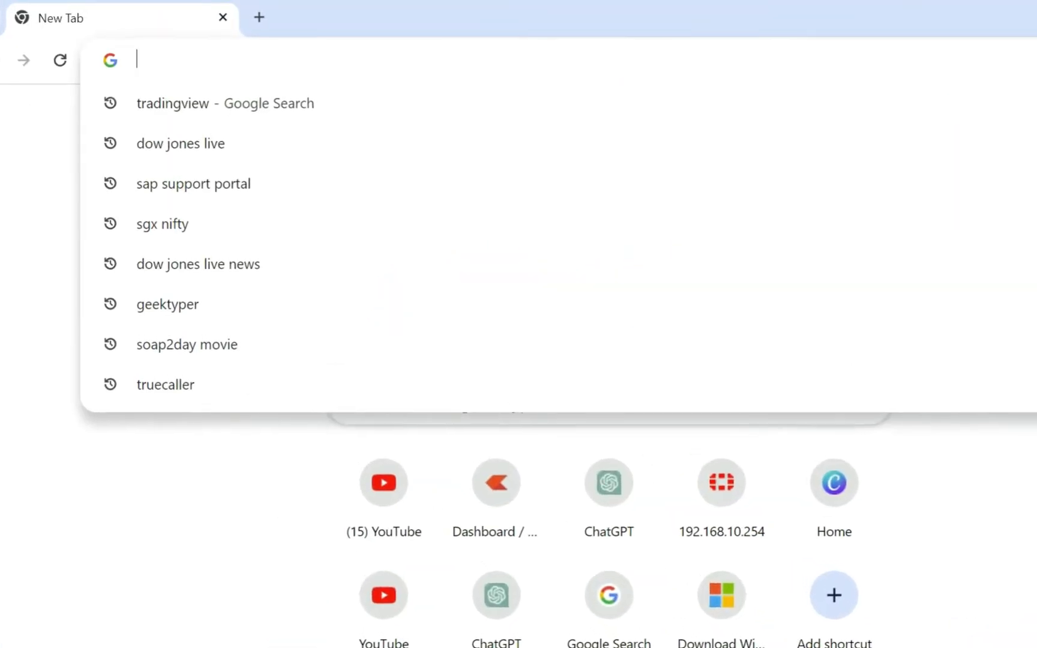
pyautogui.write('jdk latest')
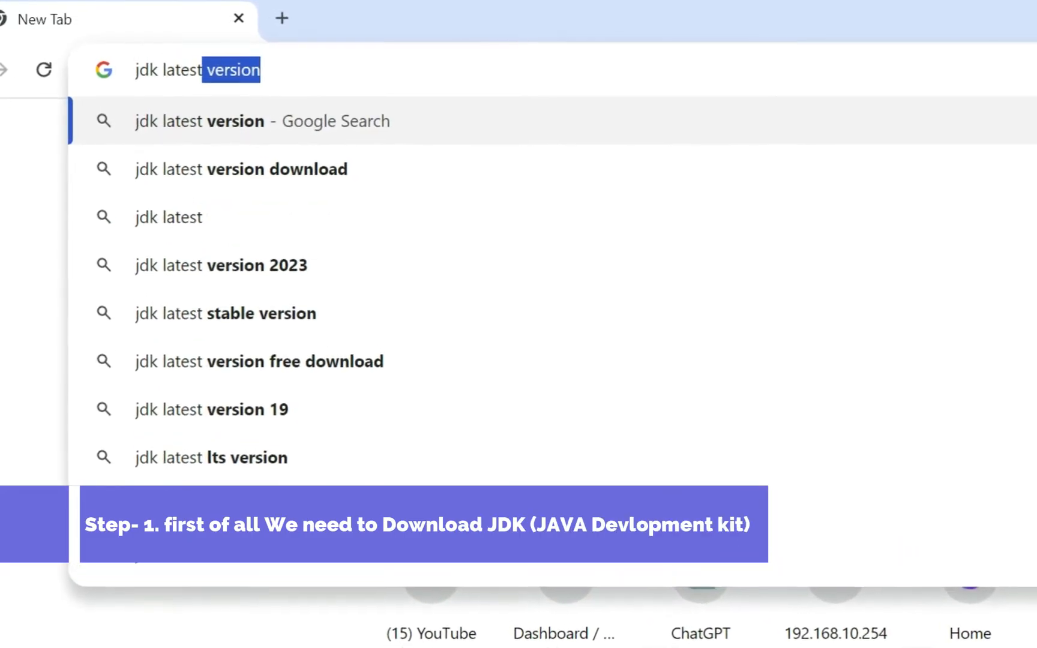
pyautogui.press('Return')
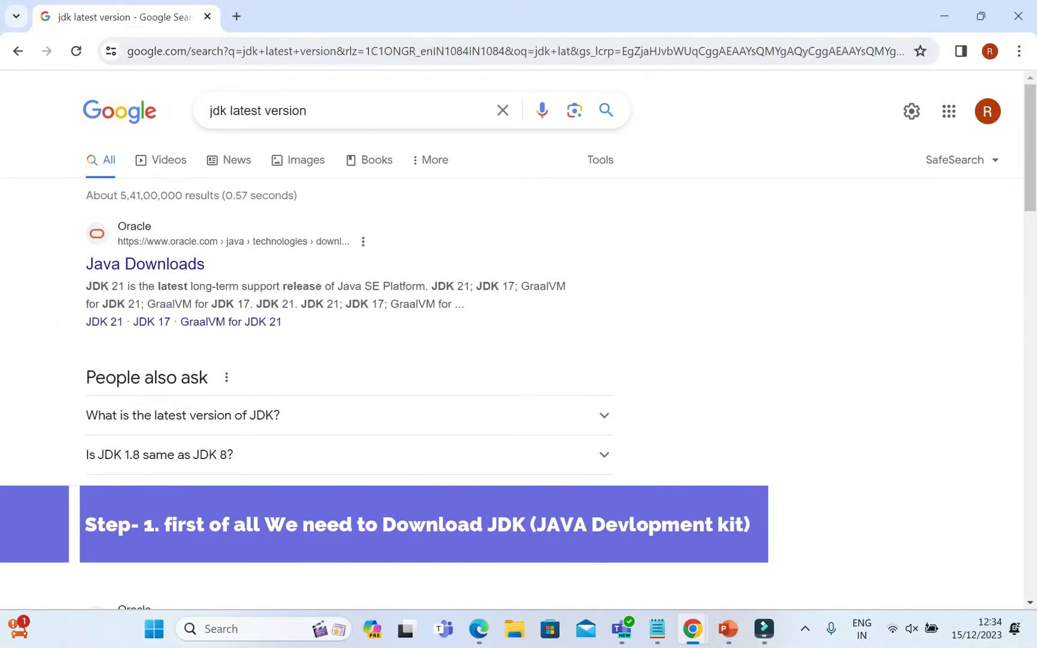
pyautogui.click(192, 264)
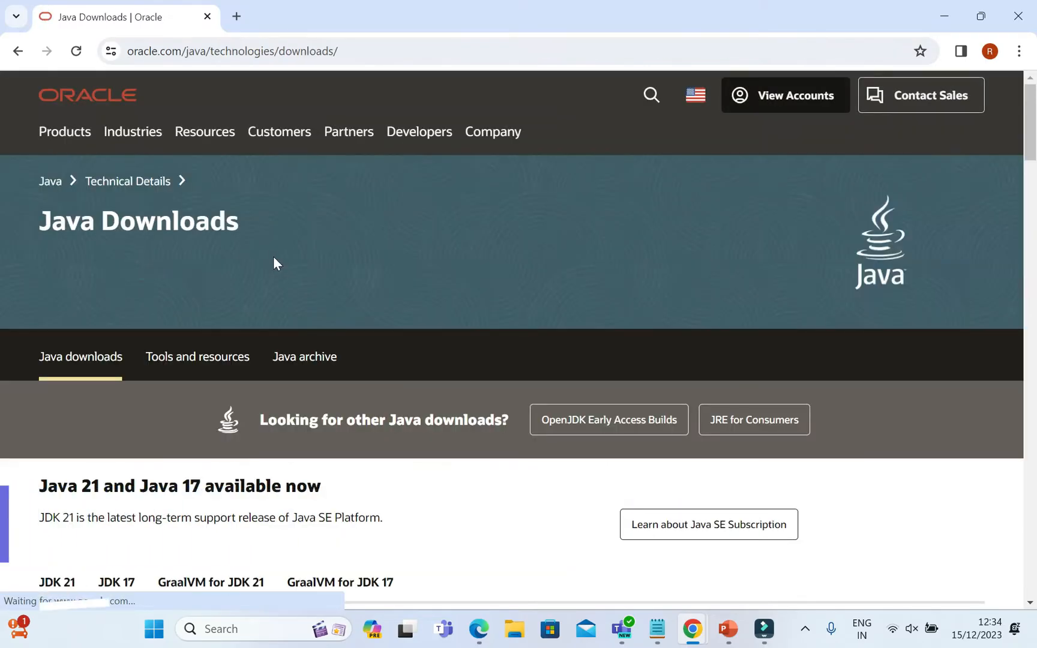
# Download the JDK 21 x64 Installer for Windows, jdk-21_windows-x64_bin.exe.
pyautogui.scroll(-3, 273, 257)
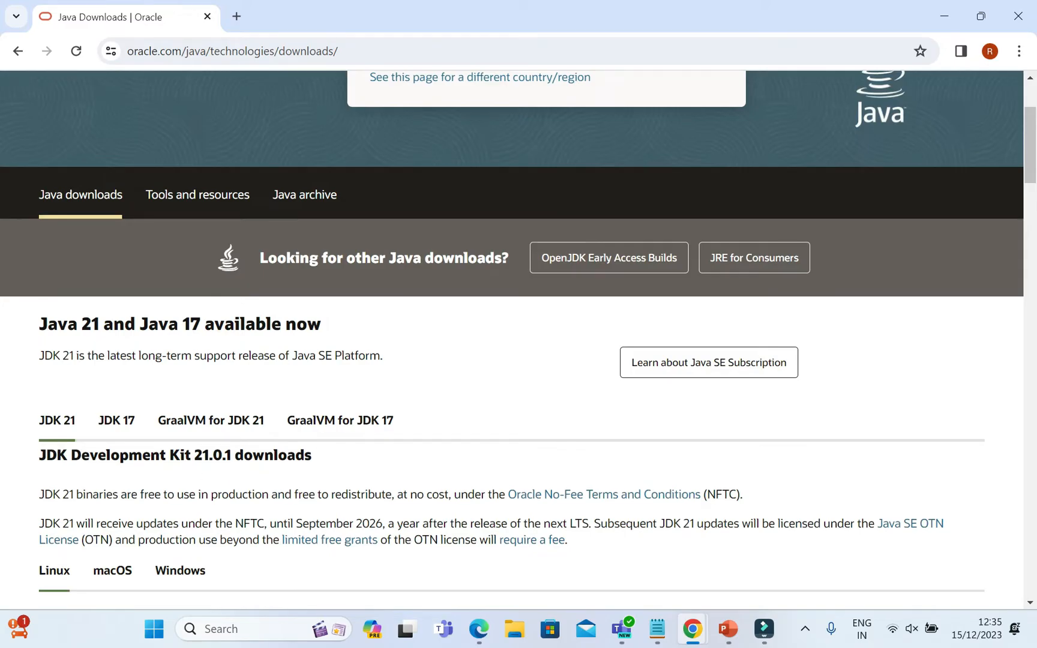
pyautogui.scroll(-2, 100, 444)
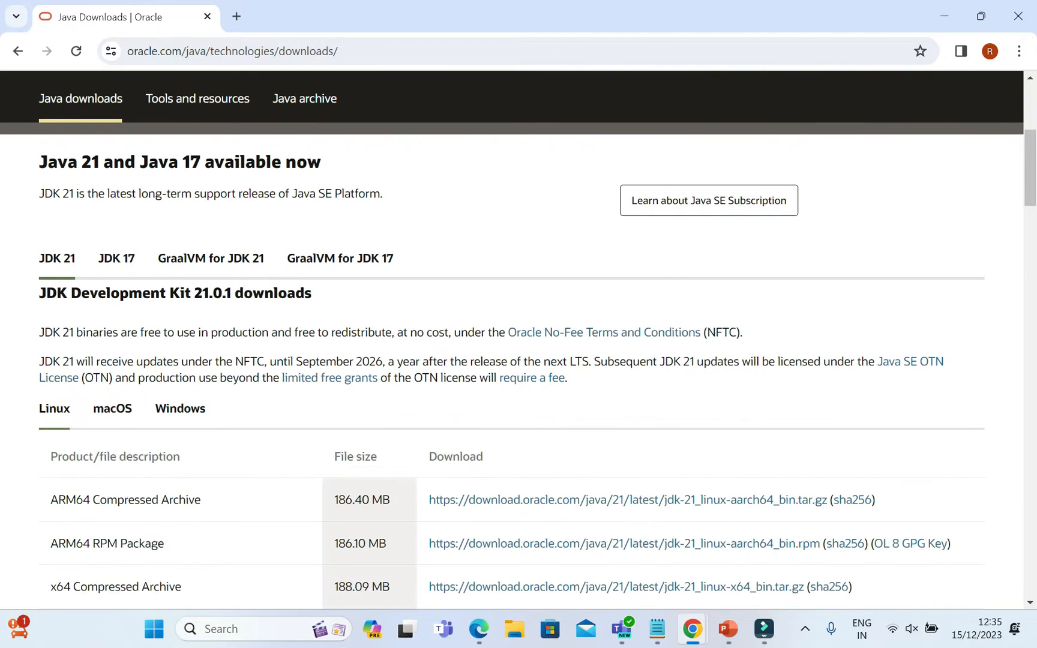
pyautogui.scroll(-5, 234, 439)
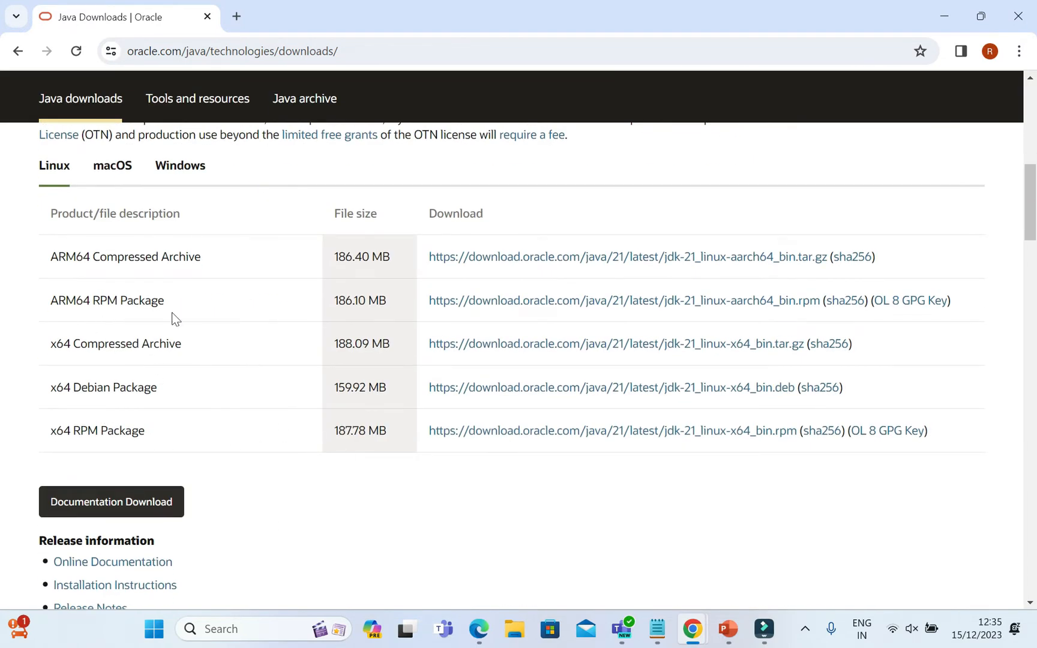
pyautogui.click(187, 163)
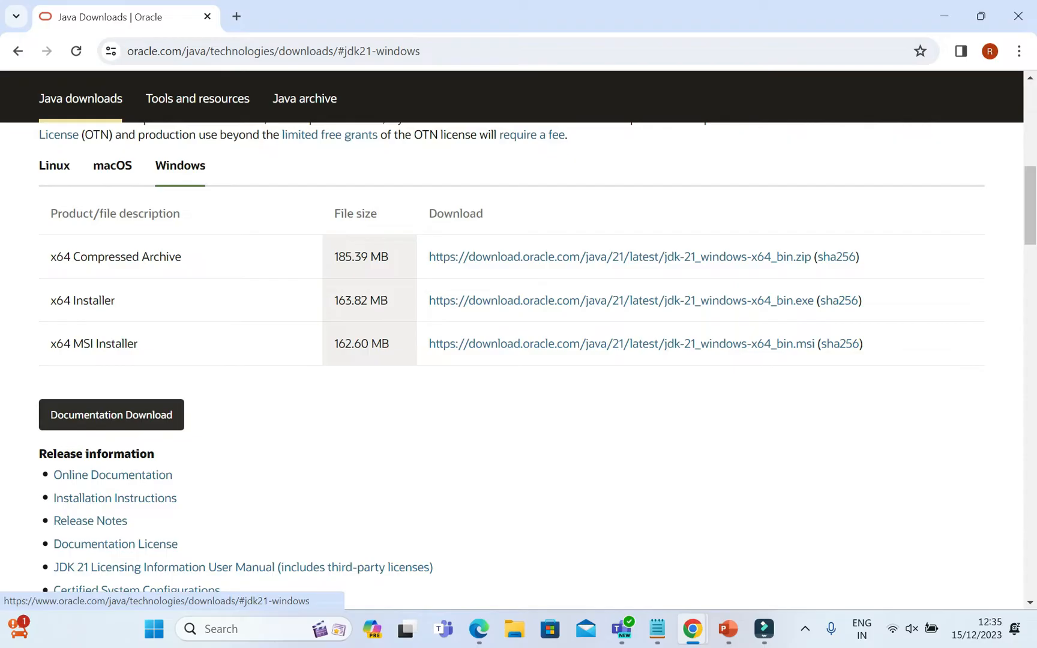
pyautogui.click(573, 301)
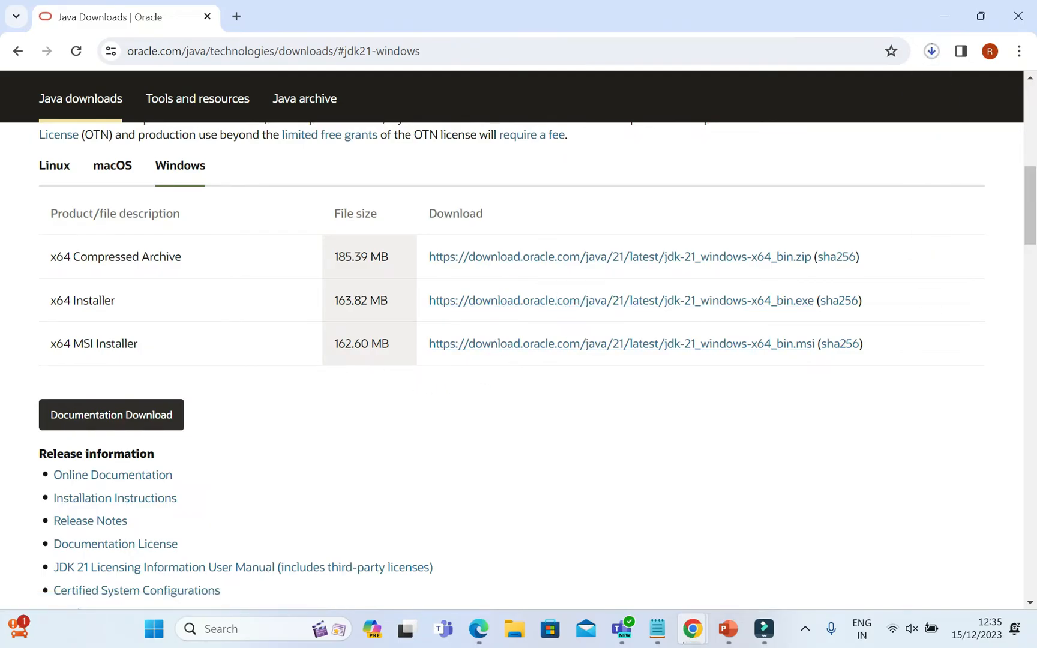
# Run the downloaded jdk-21_windows-x64_bin installer from the Downloads folder and close the browser.
pyautogui.click(932, 53)
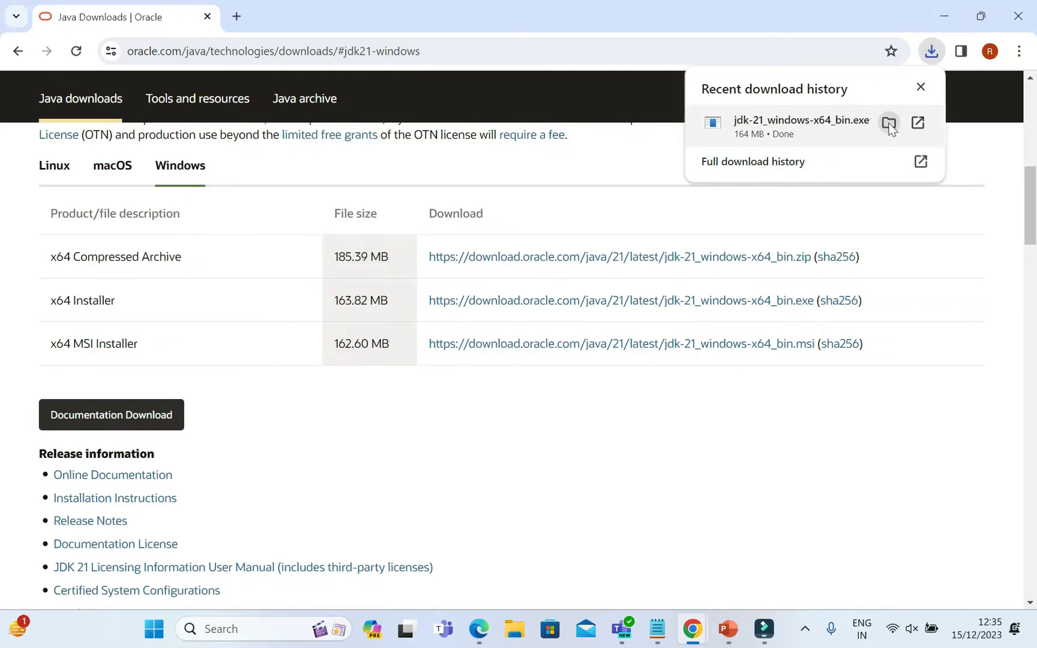
pyautogui.click(889, 123)
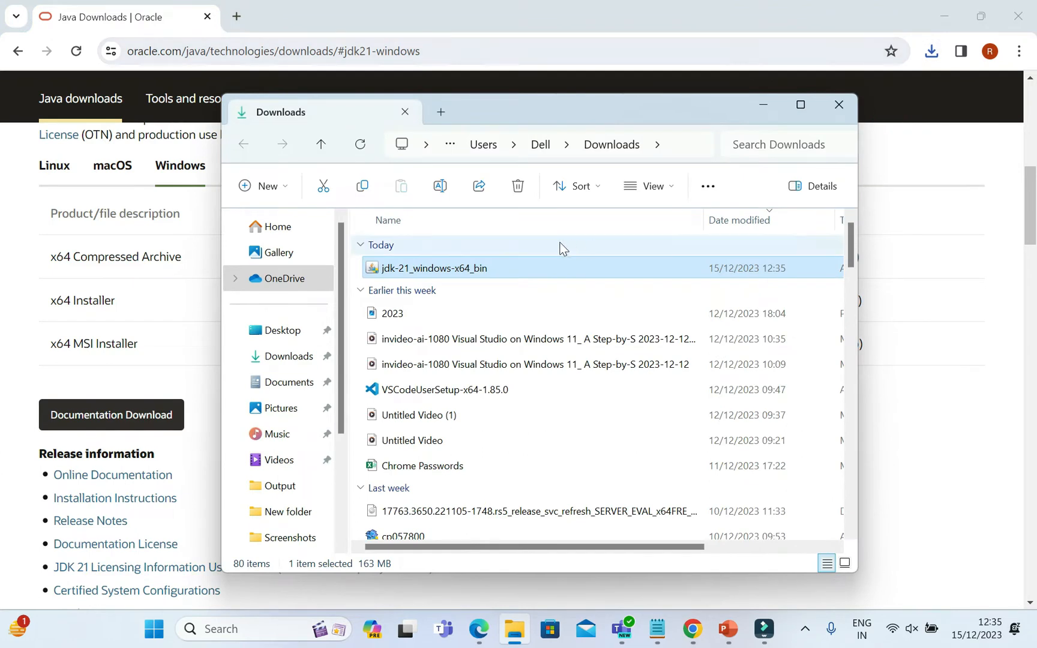
pyautogui.doubleClick(483, 270)
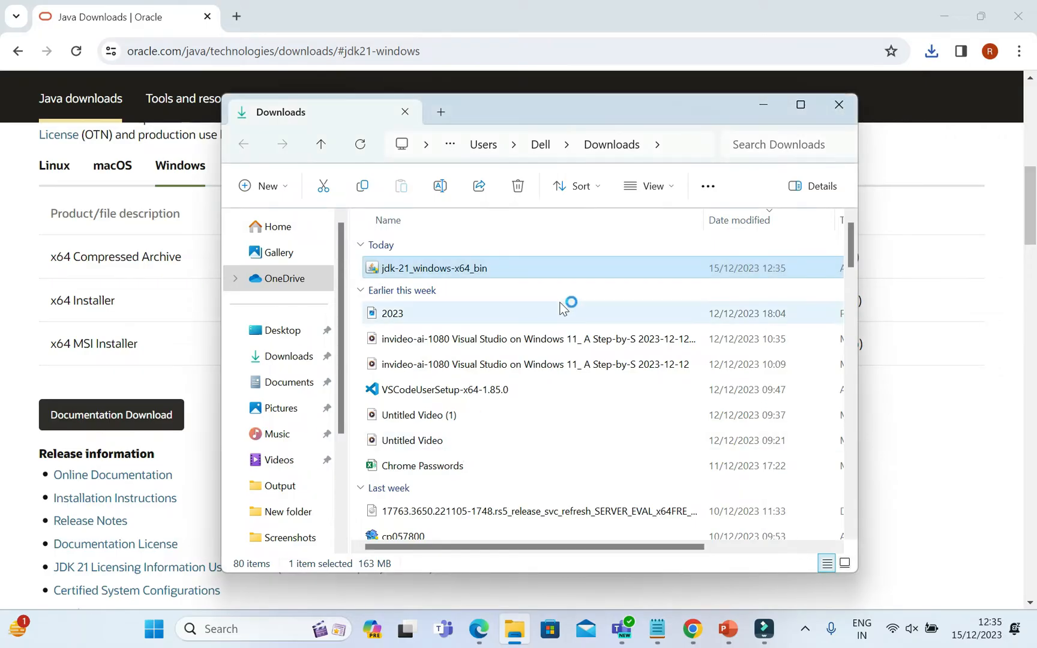
pyautogui.click(1020, 14)
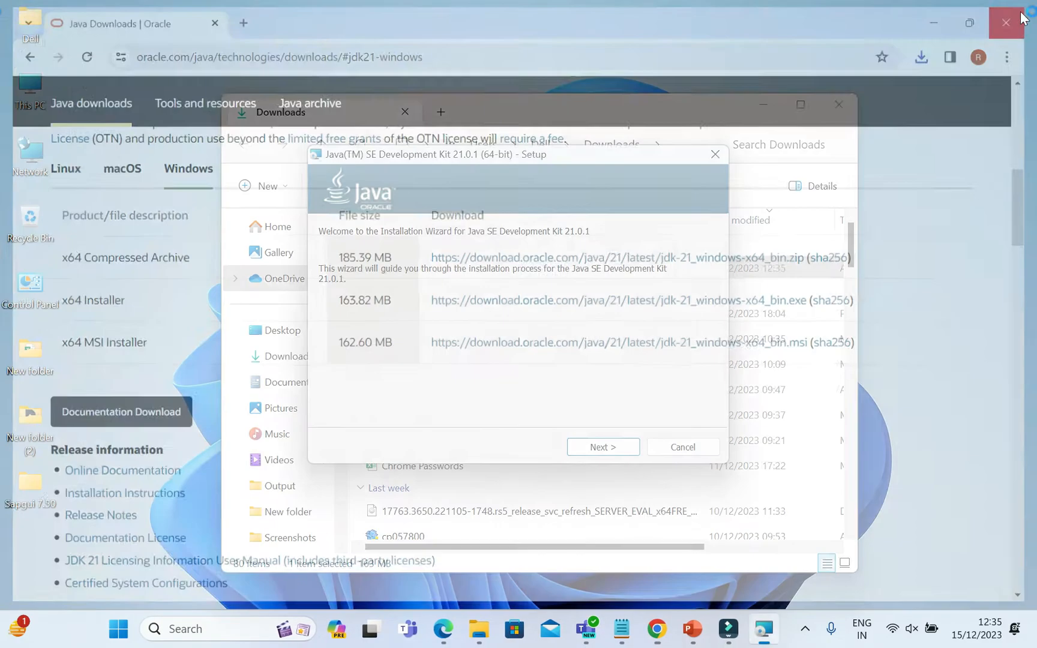
# Install the Java SE Development Kit in the default folder C:\Program Files\Java\jdk-21\, then close the wizard and the Downloads window.
pyautogui.click(603, 447)
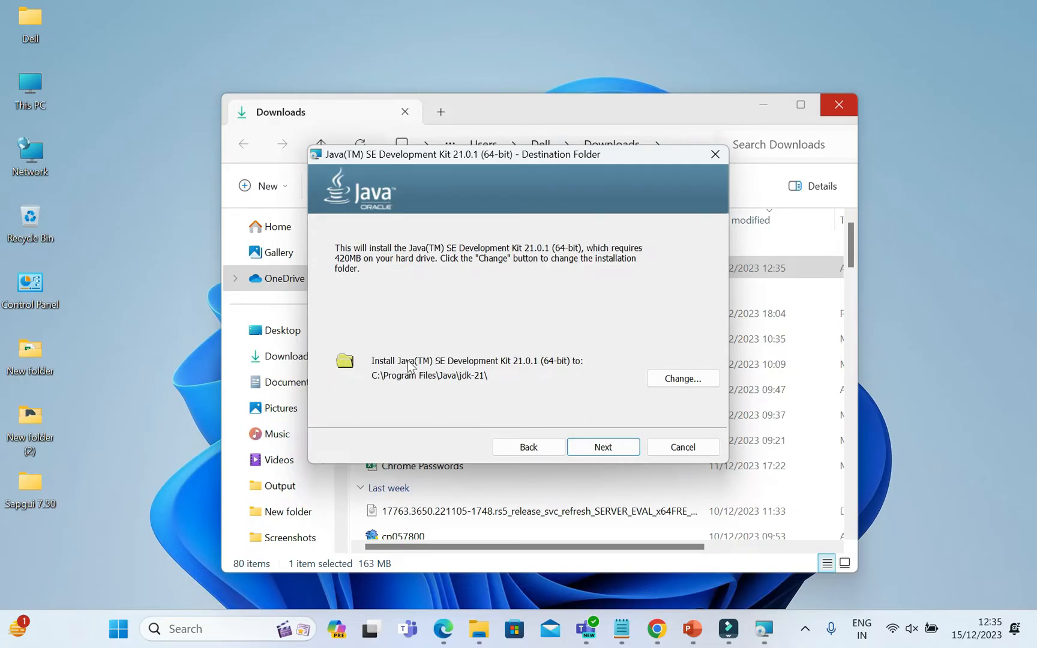
pyautogui.click(616, 454)
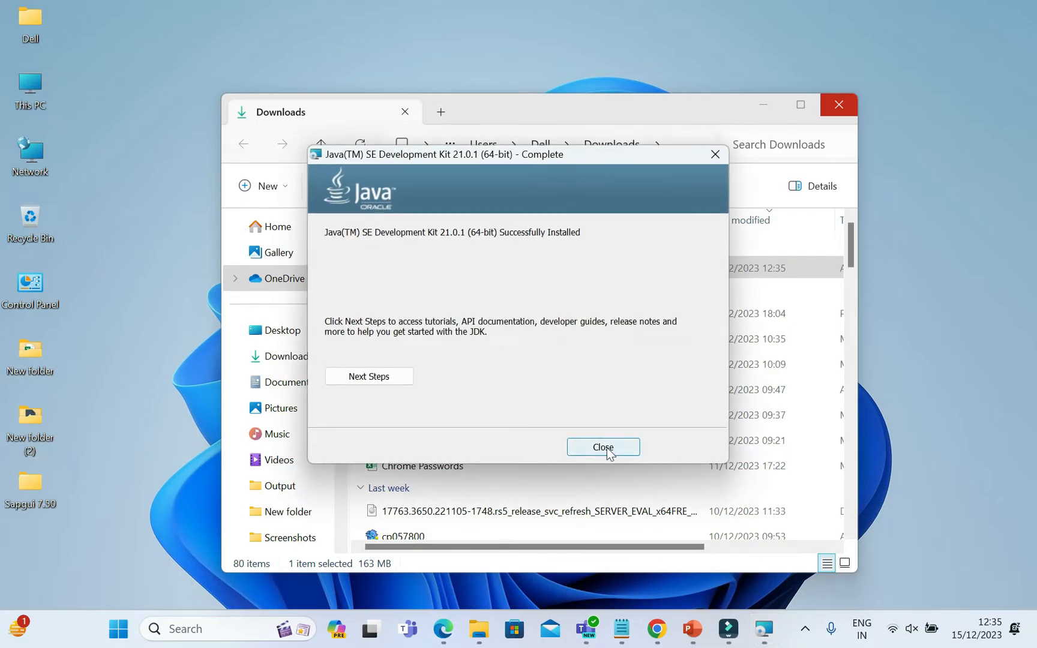
pyautogui.click(604, 447)
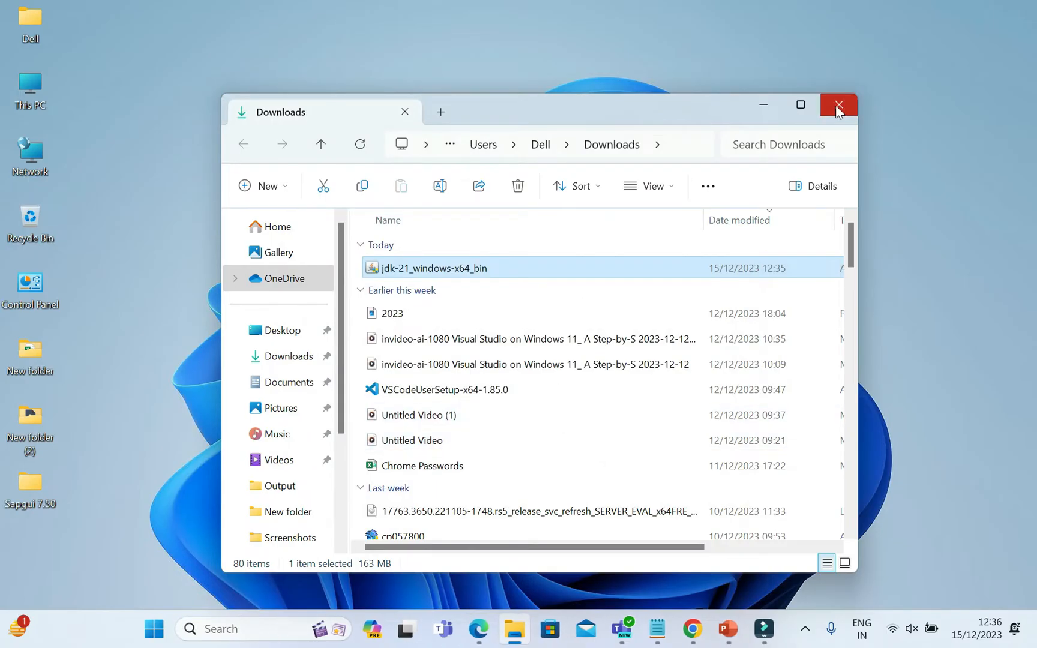
pyautogui.click(836, 106)
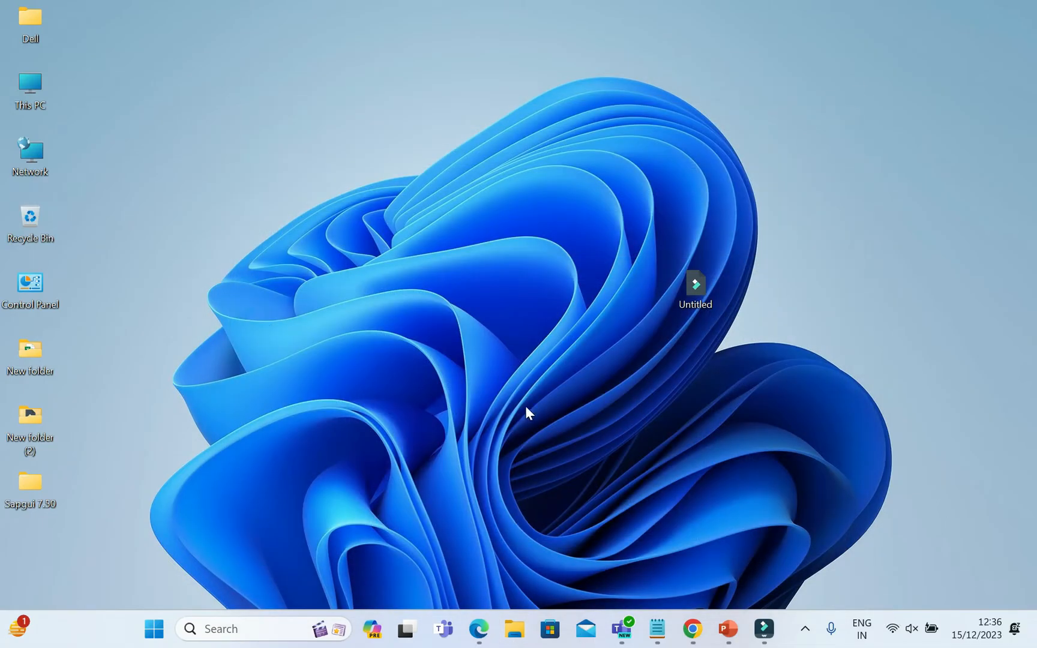
pyautogui.click(161, 634)
pyautogui.write('en')
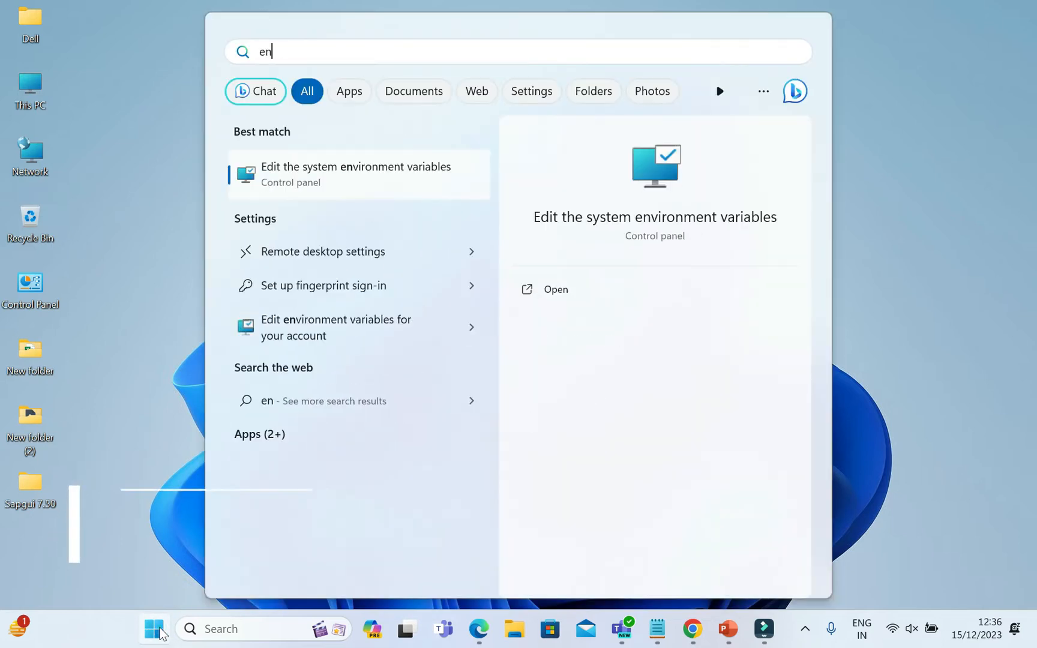
pyautogui.write('v')
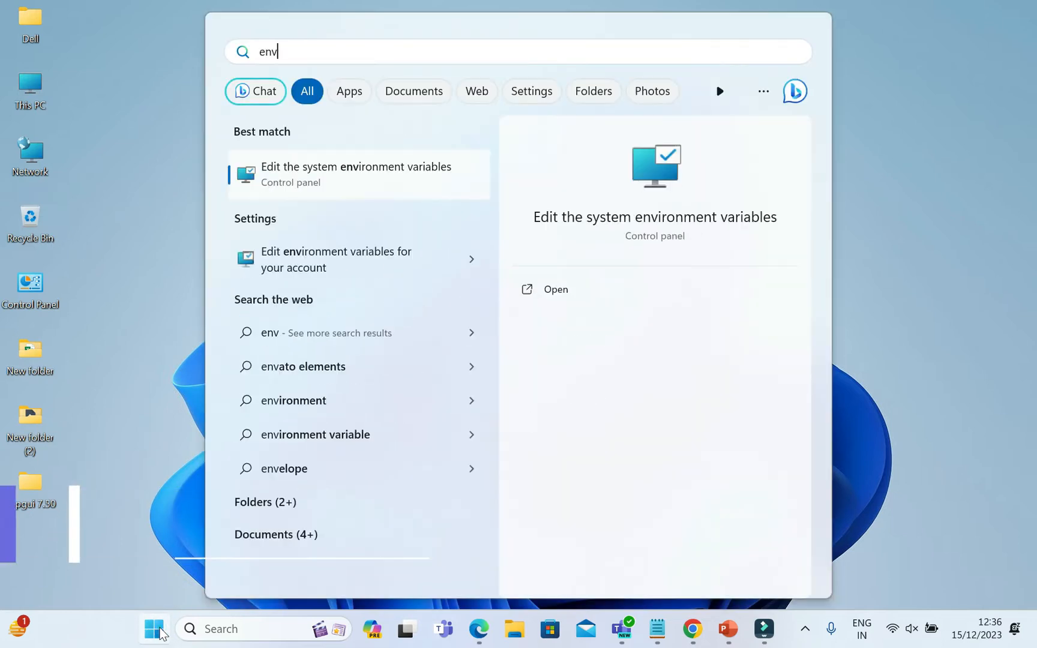
pyautogui.click(347, 260)
# Find the system environment variables settings with the search "env" and open the system Path variable for editing.
pyautogui.click(155, 638)
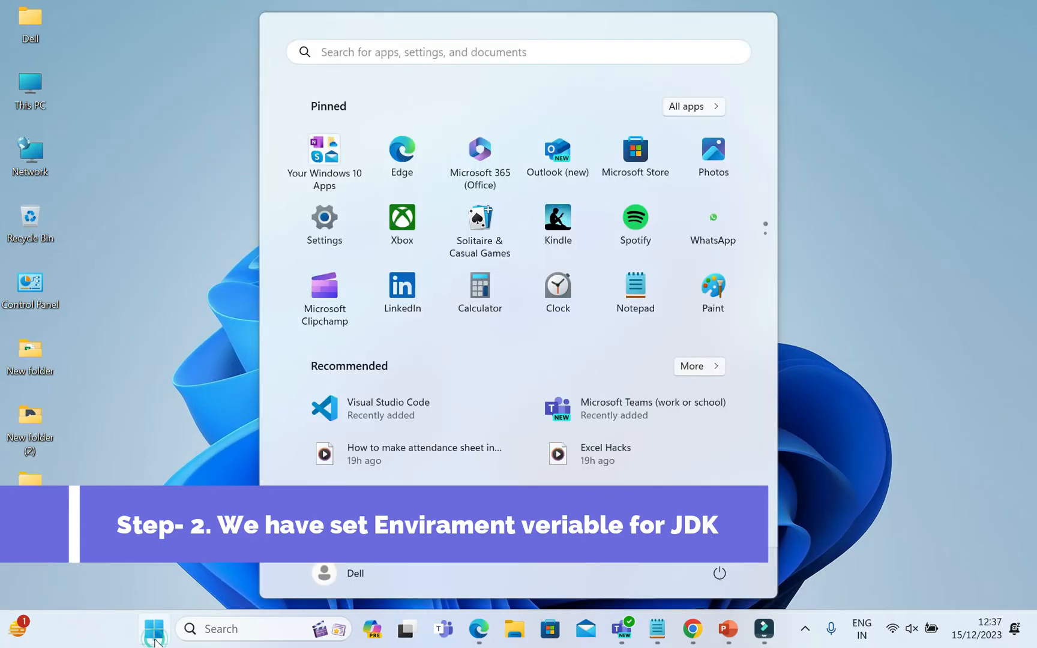
pyautogui.write('env')
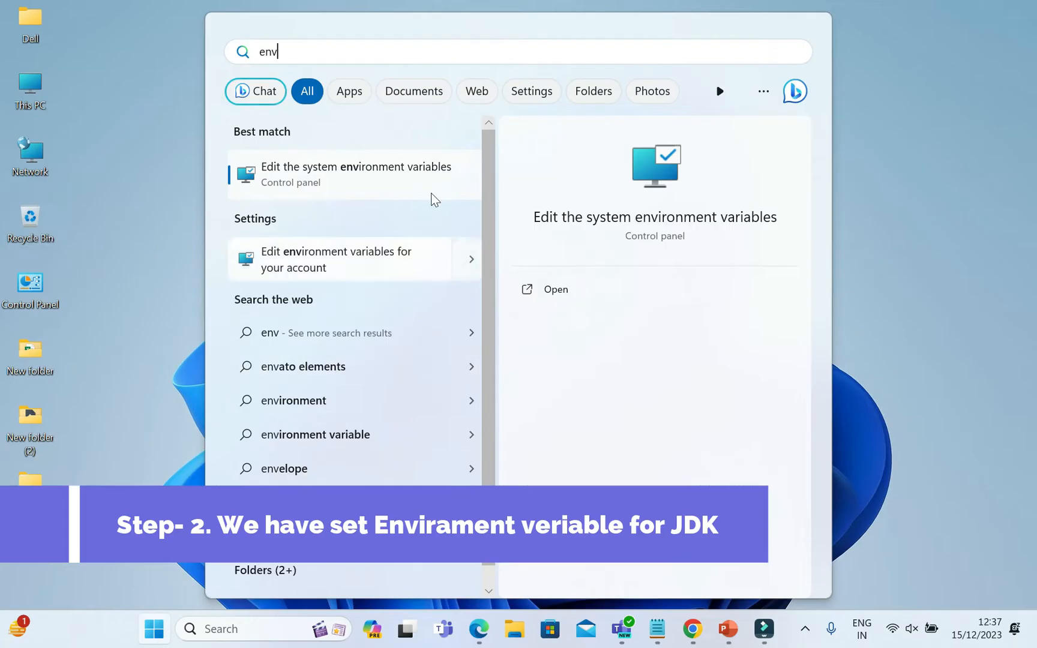
pyautogui.click(324, 180)
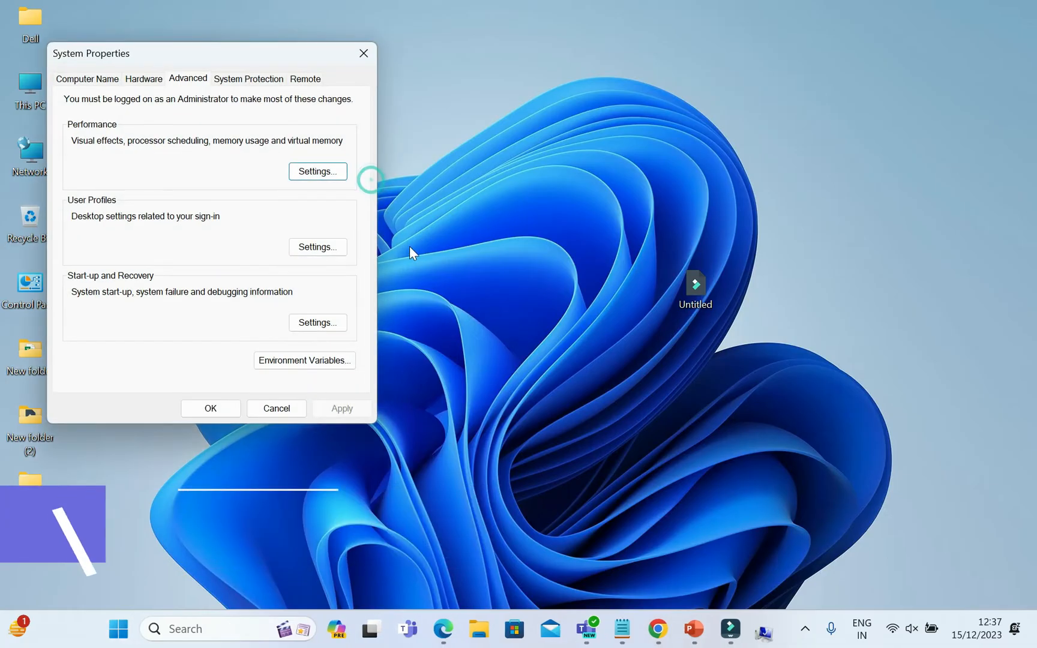
pyautogui.click(294, 361)
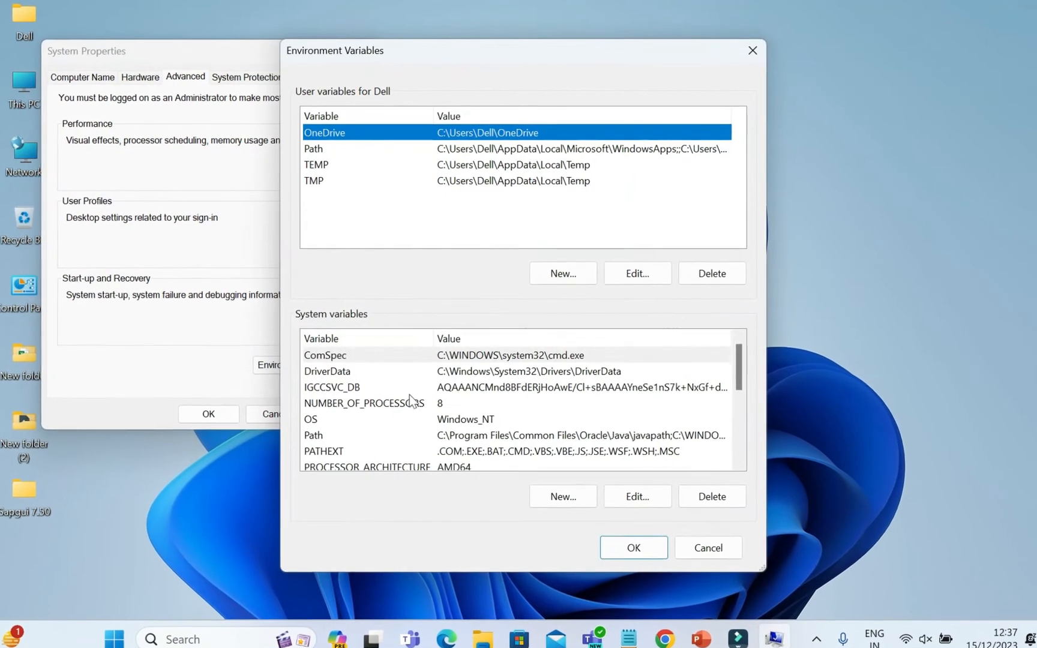
pyautogui.click(384, 435)
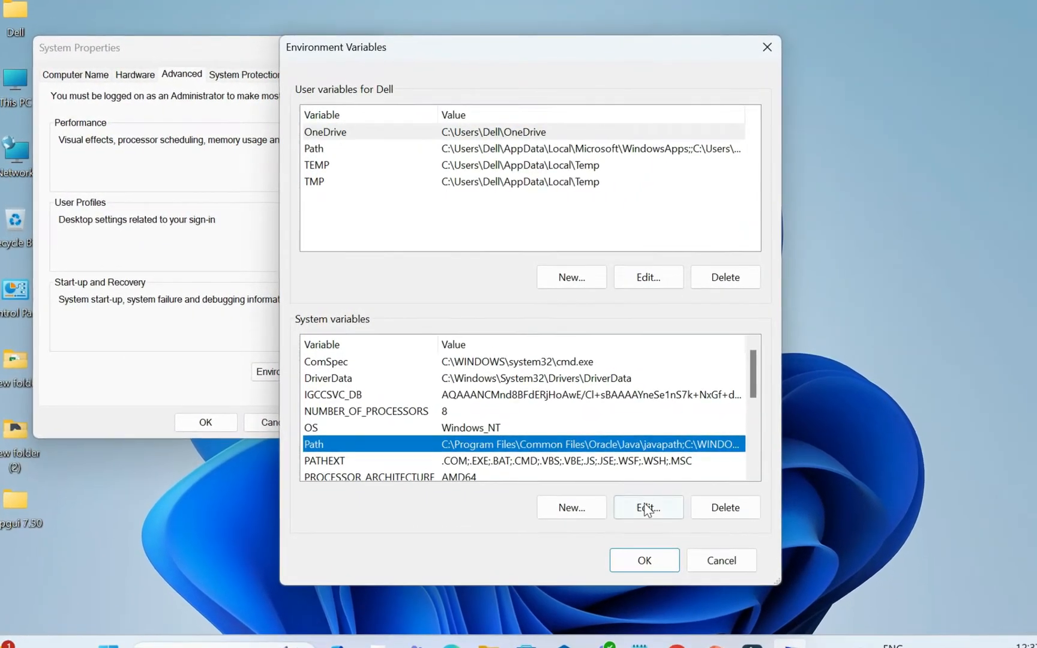
pyautogui.click(646, 509)
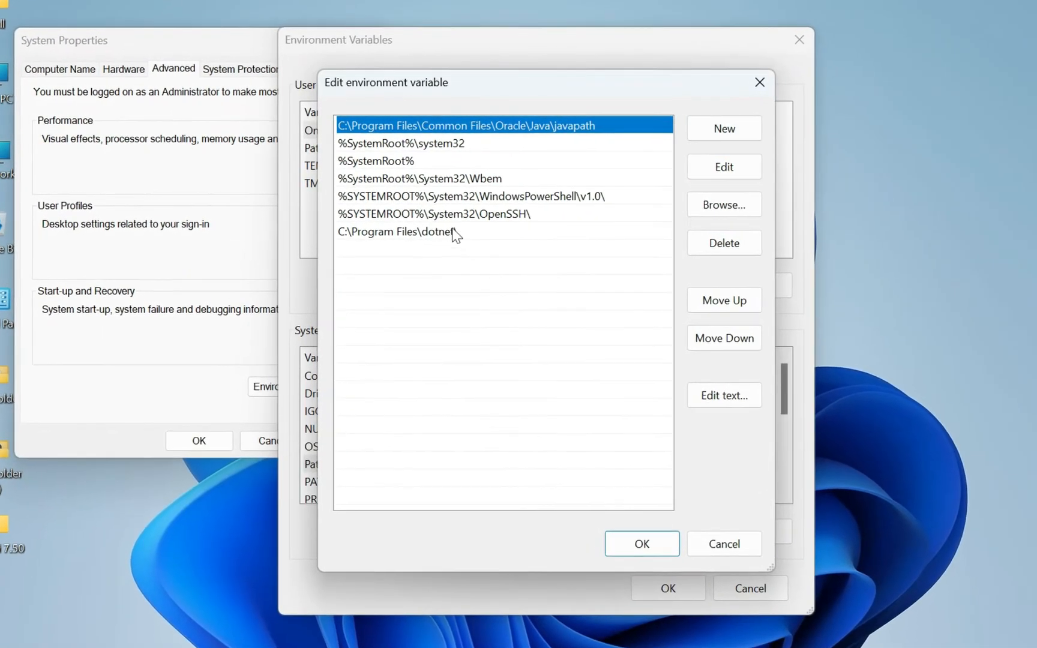
# Browse to the folder C:\Program Files\Java\jdk-21\bin in File Explorer.
pyautogui.click(500, 647)
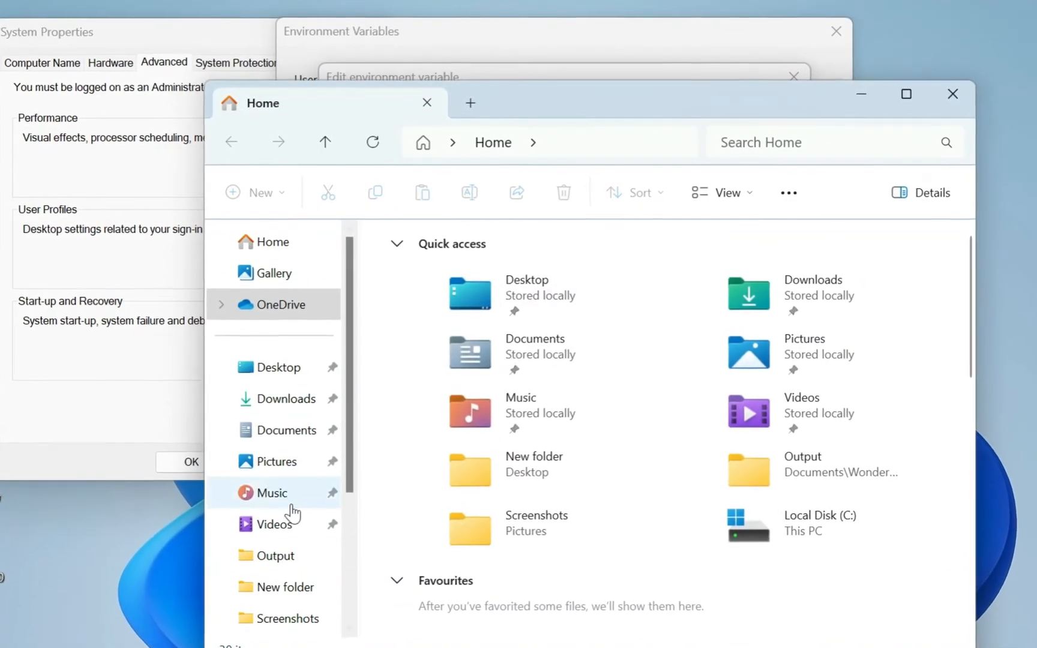
pyautogui.moveTo(358, 340); pyautogui.dragTo(356, 475)
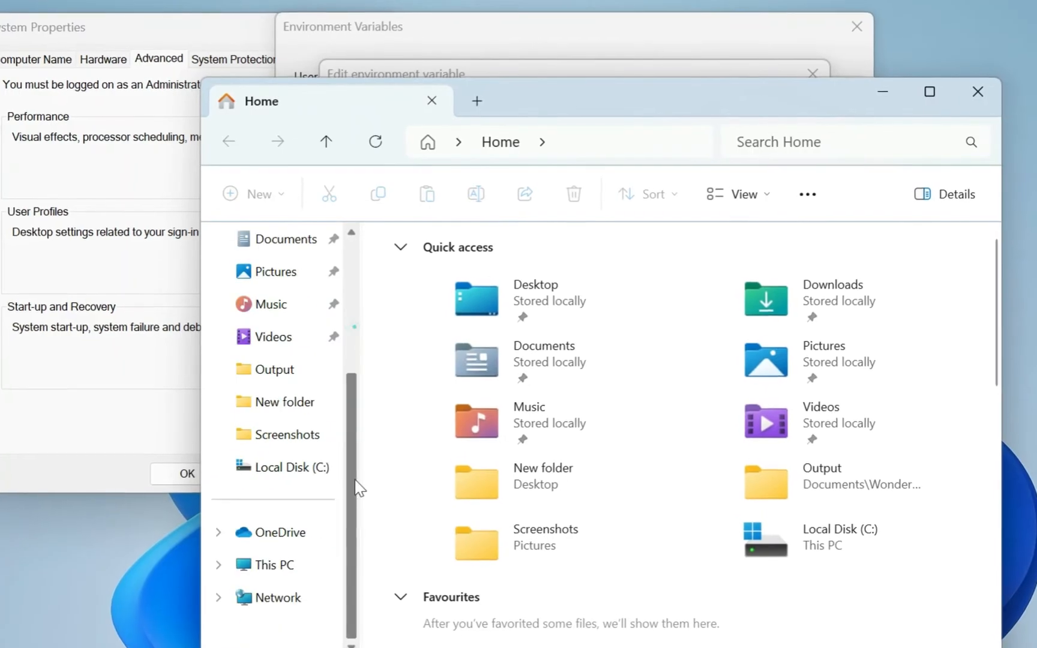
pyautogui.click(282, 567)
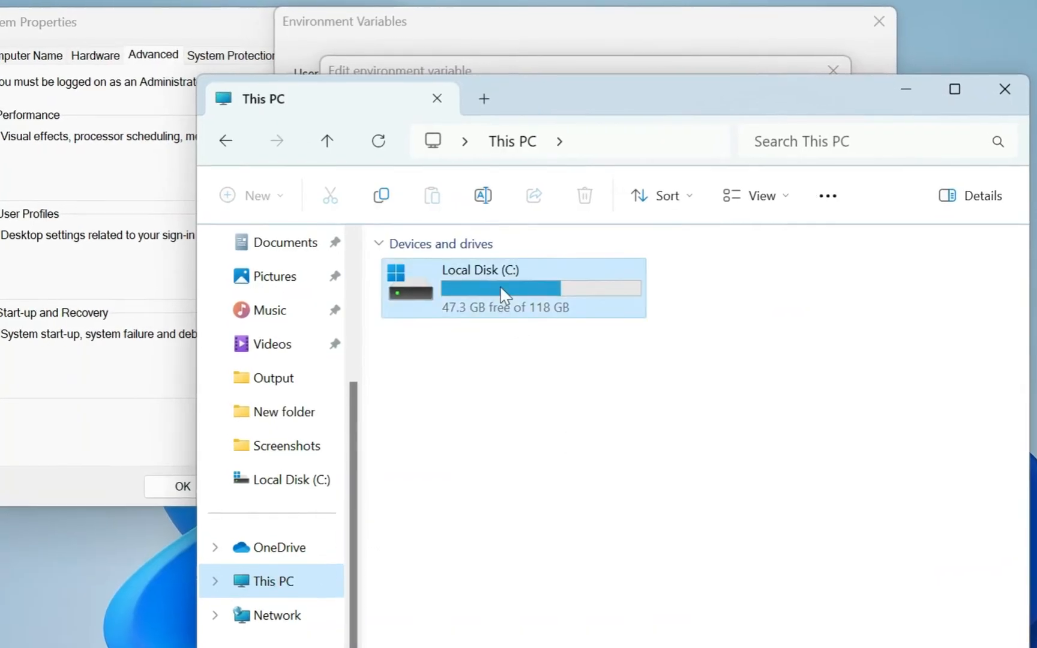
pyautogui.doubleClick(503, 294)
pyautogui.doubleClick(492, 561)
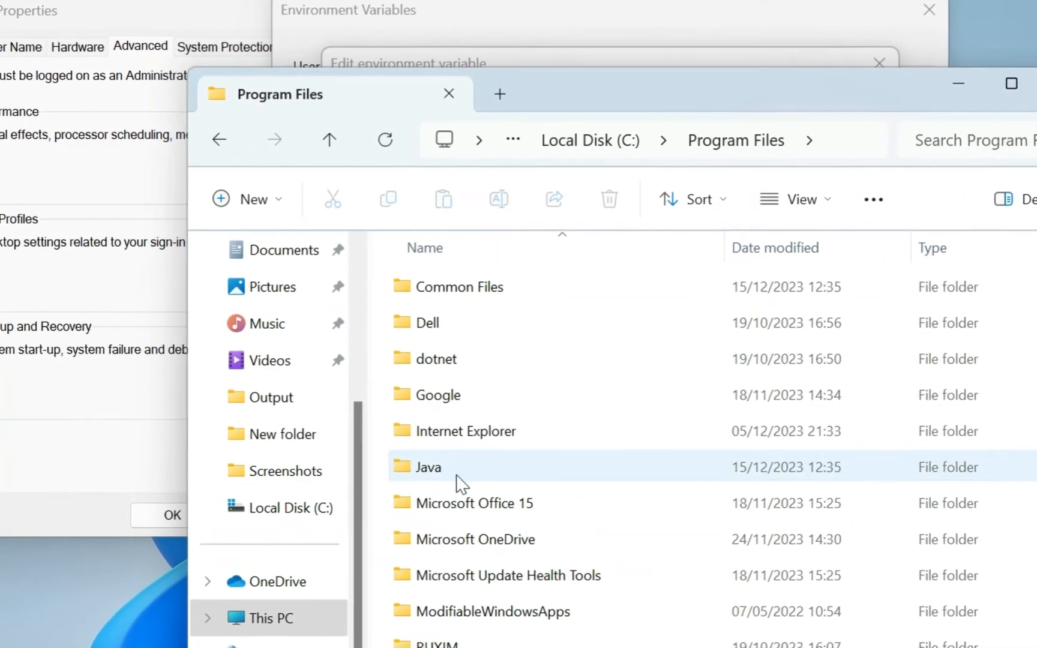
pyautogui.doubleClick(458, 474)
pyautogui.doubleClick(459, 285)
pyautogui.doubleClick(466, 291)
# Copy the full path of the JDK's bin folder and return to the Path variable's entry list.
pyautogui.click(795, 144)
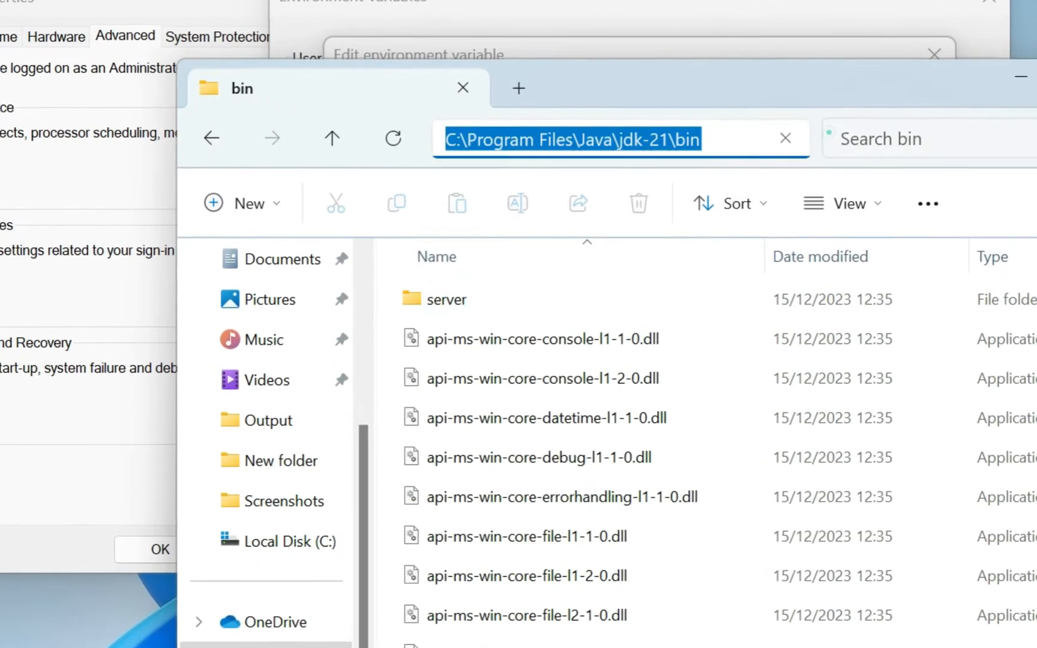
pyautogui.rightClick(606, 147)
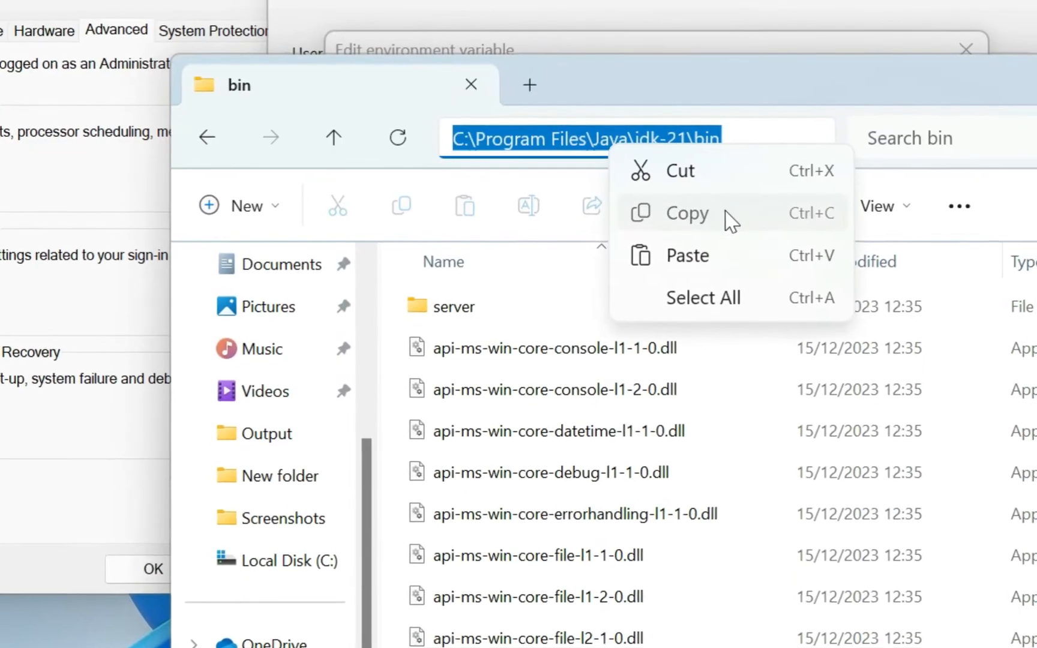
pyautogui.click(730, 221)
pyautogui.click(759, 42)
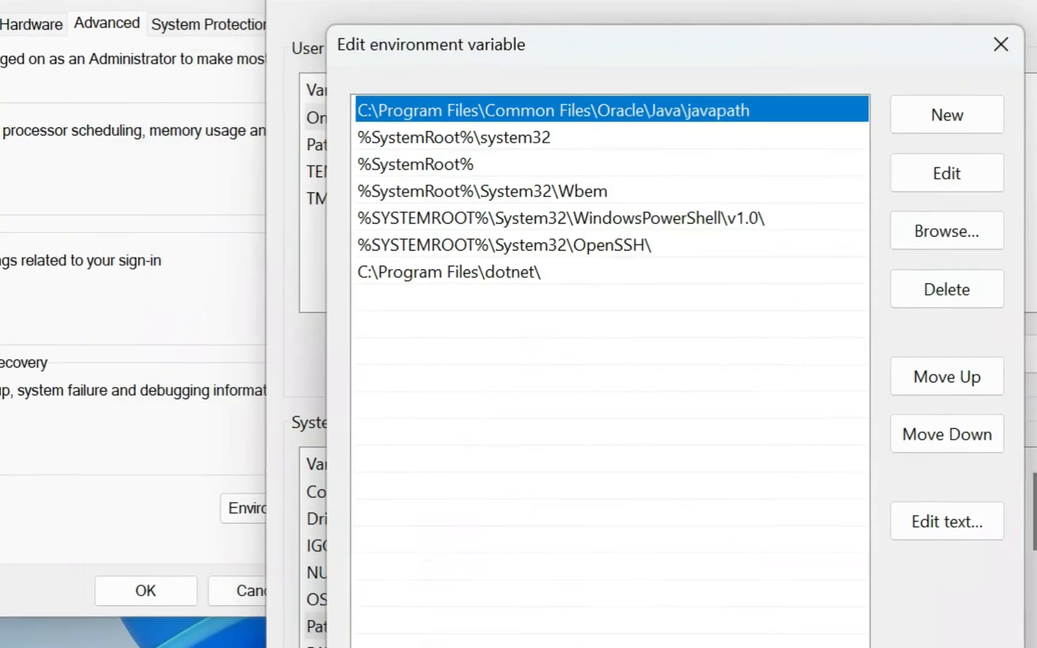
# Add C:\Program Files\Java\jdk-21\bin as a new entry of the system Path variable and confirm the entry list.
pyautogui.click(957, 121)
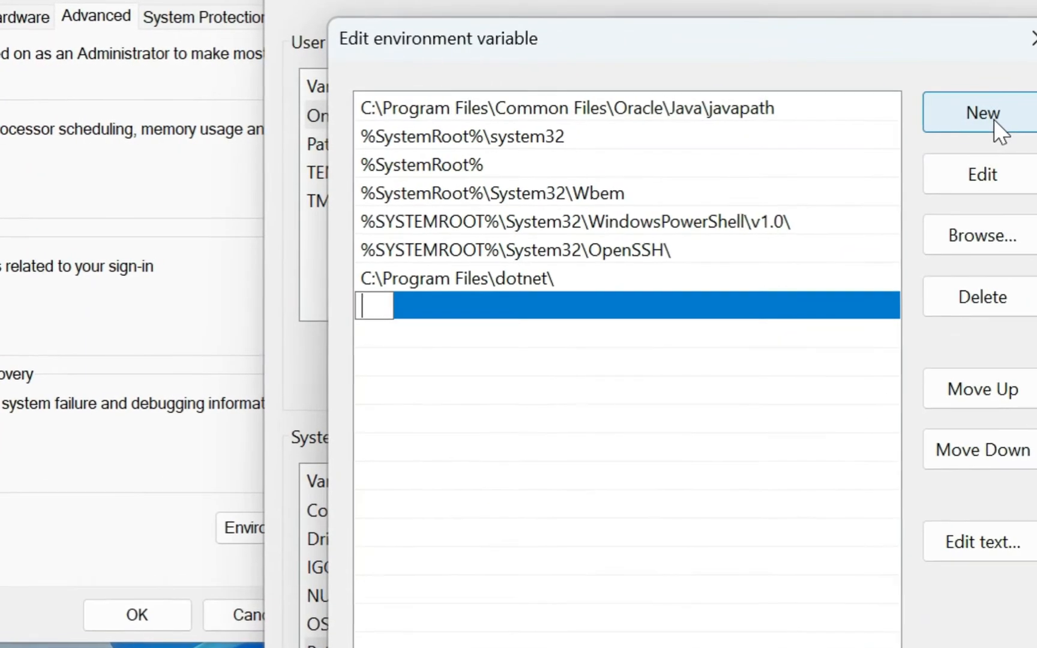
pyautogui.hotkey('ctrl', 'v')
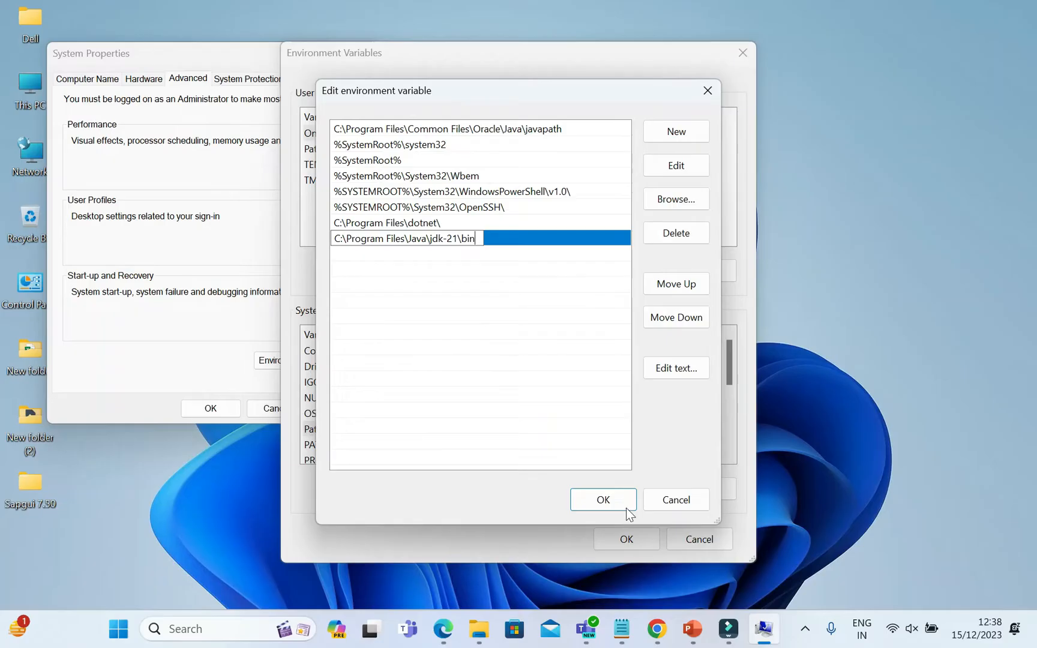
pyautogui.click(603, 500)
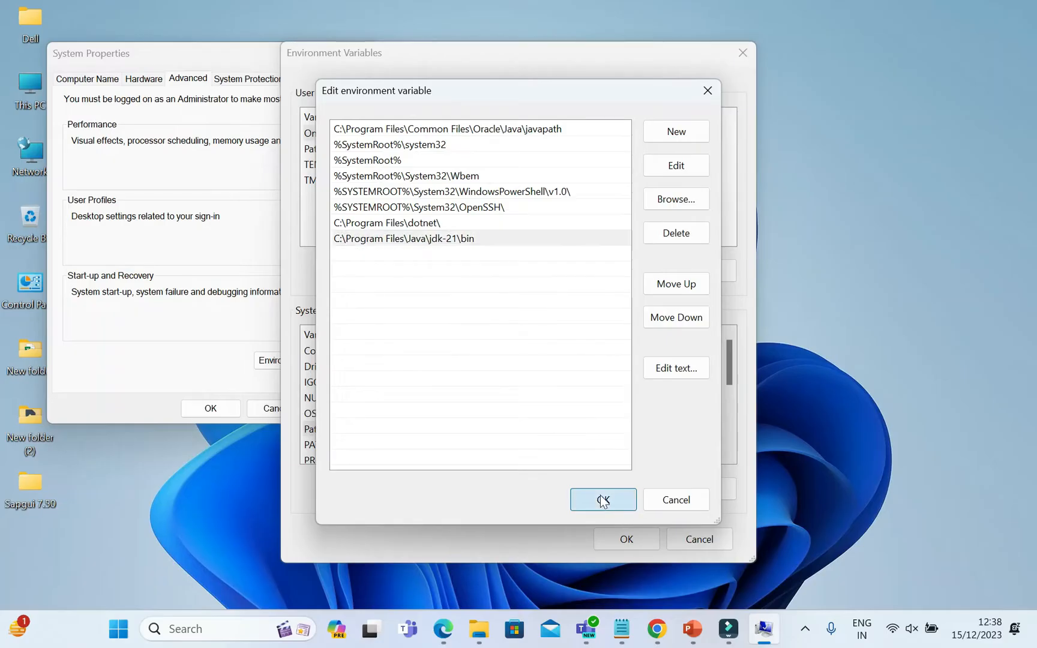
# Save the environment variable changes and close the System Properties.
pyautogui.click(626, 540)
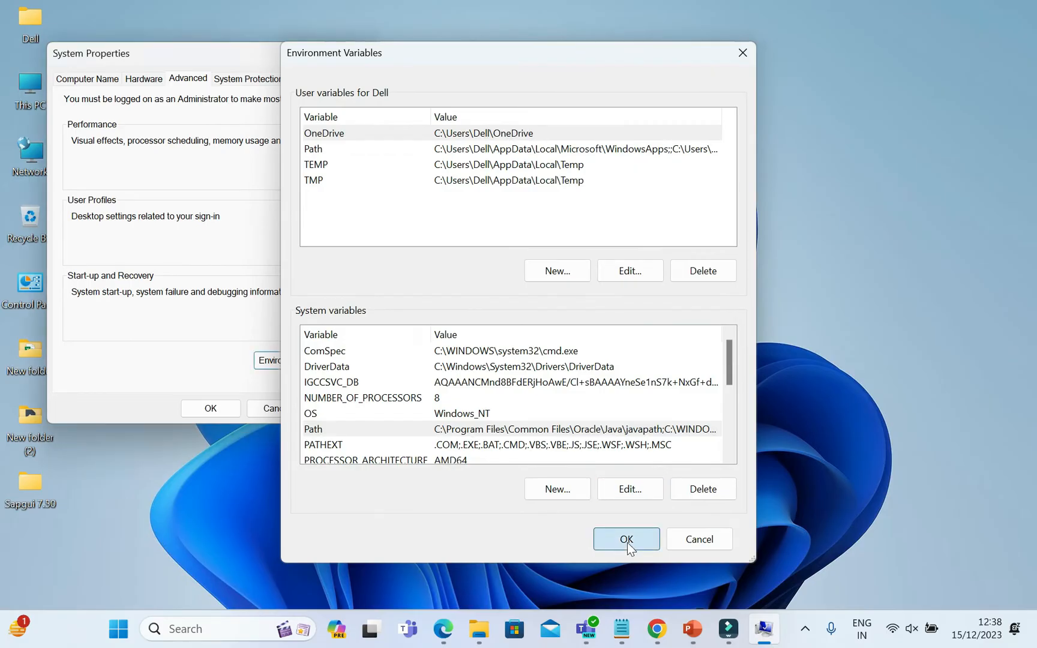
pyautogui.click(232, 408)
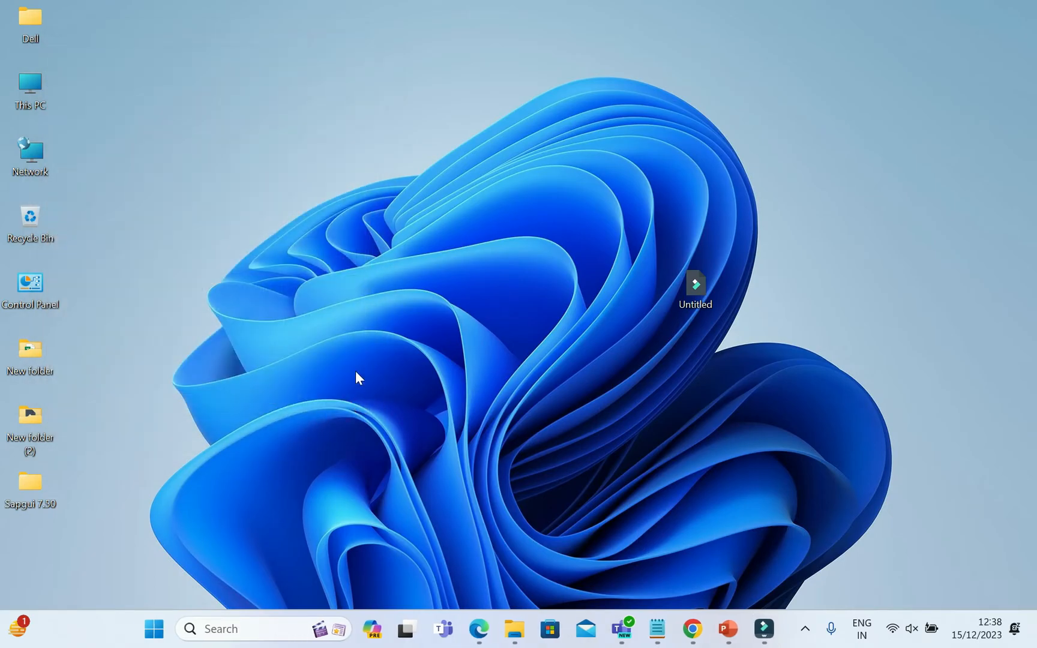
# Find Google Chrome with the search "chrome", open it and maximize its window.
pyautogui.click(164, 629)
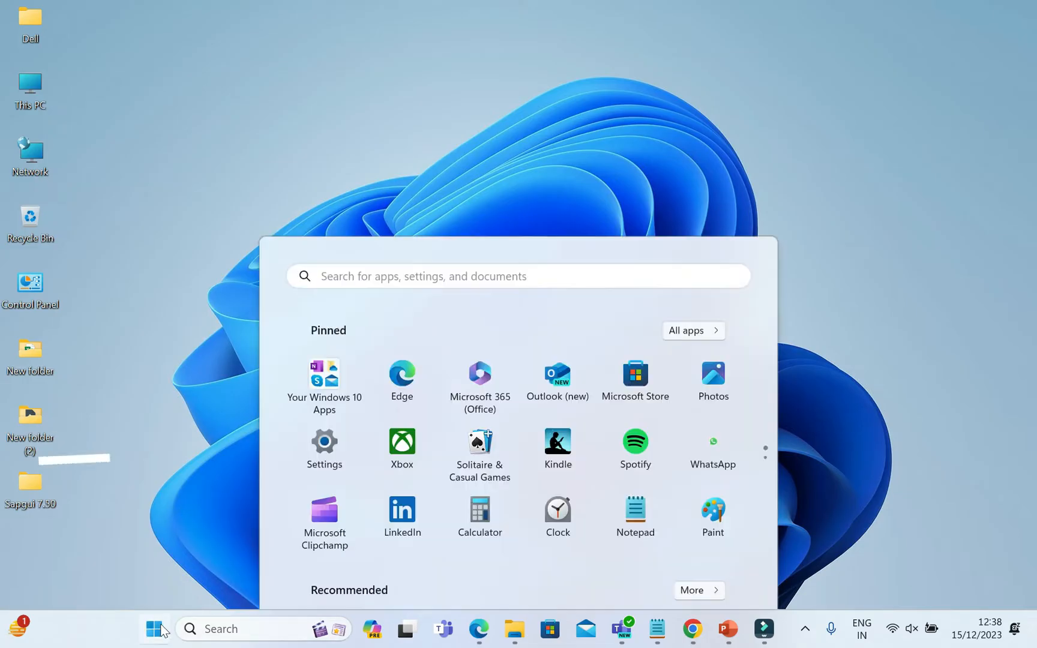
pyautogui.write('chrome')
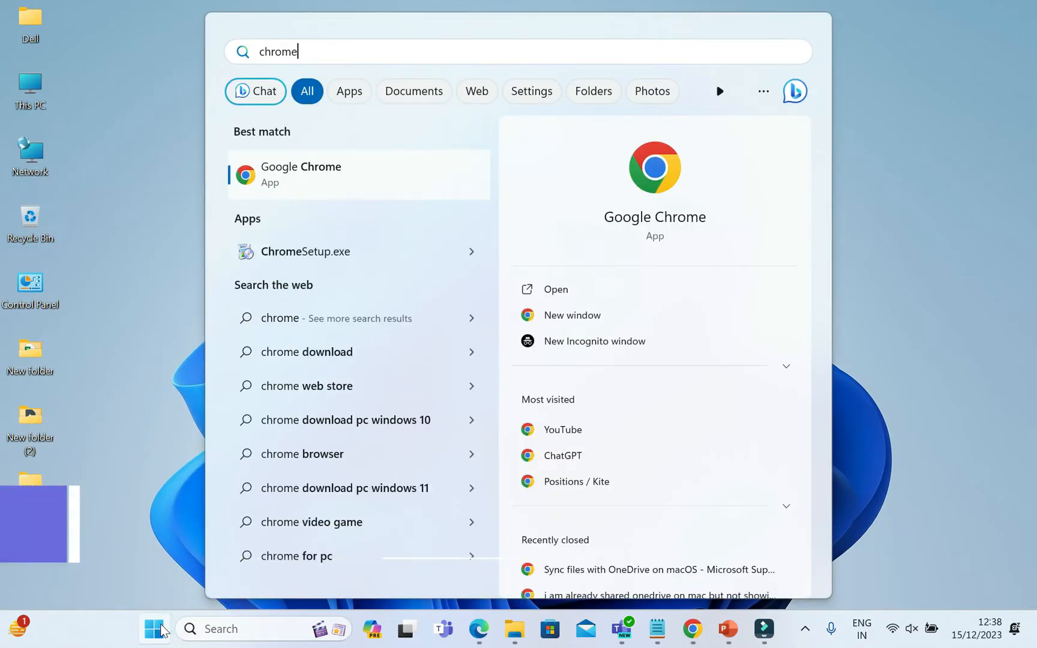
pyautogui.click(370, 181)
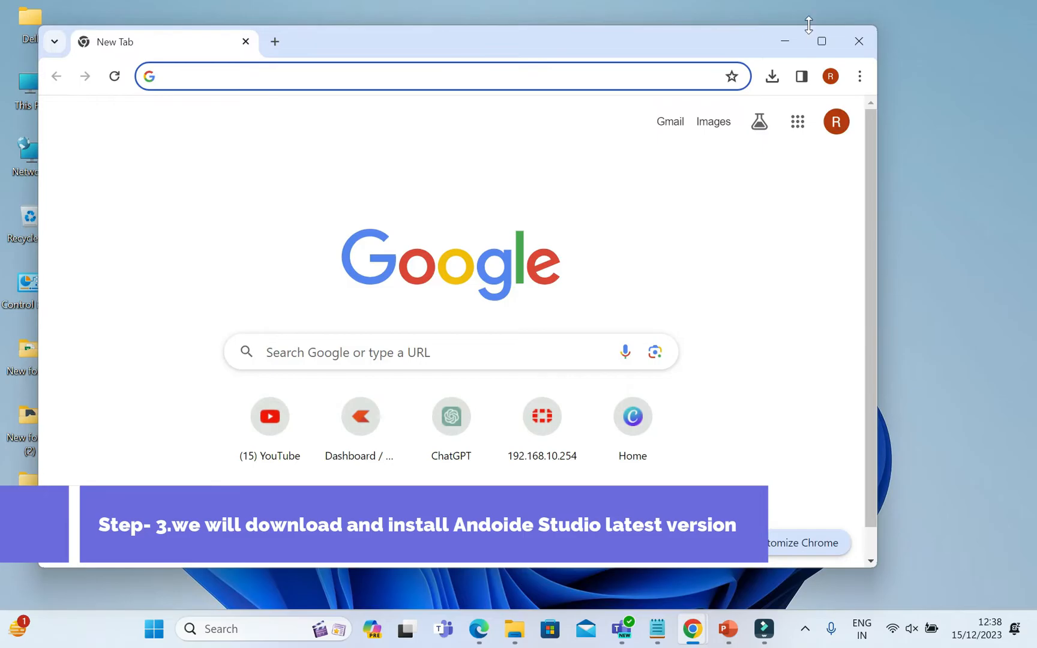
pyautogui.click(821, 41)
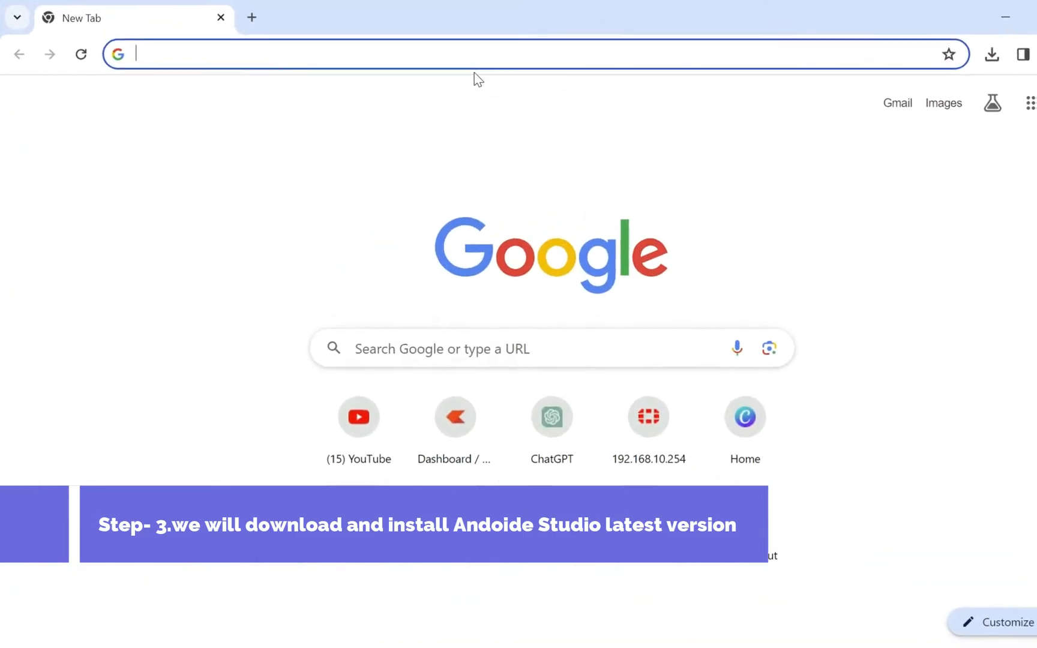
# Search Google for "android studio download" and open the developer.android.com download page.
pyautogui.write('androi')
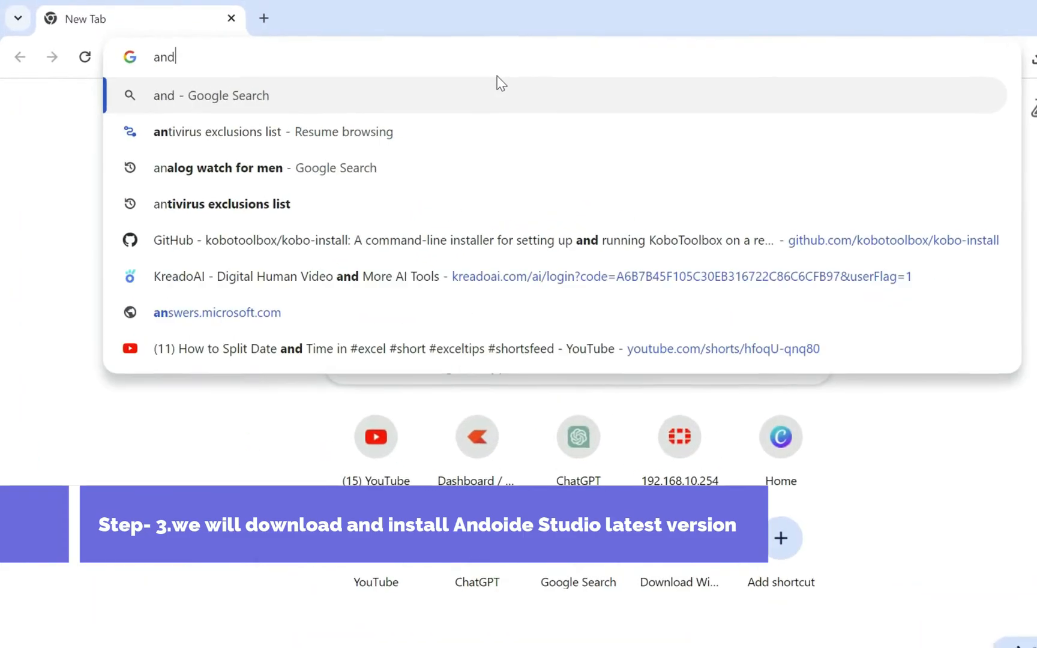
pyautogui.write('de')
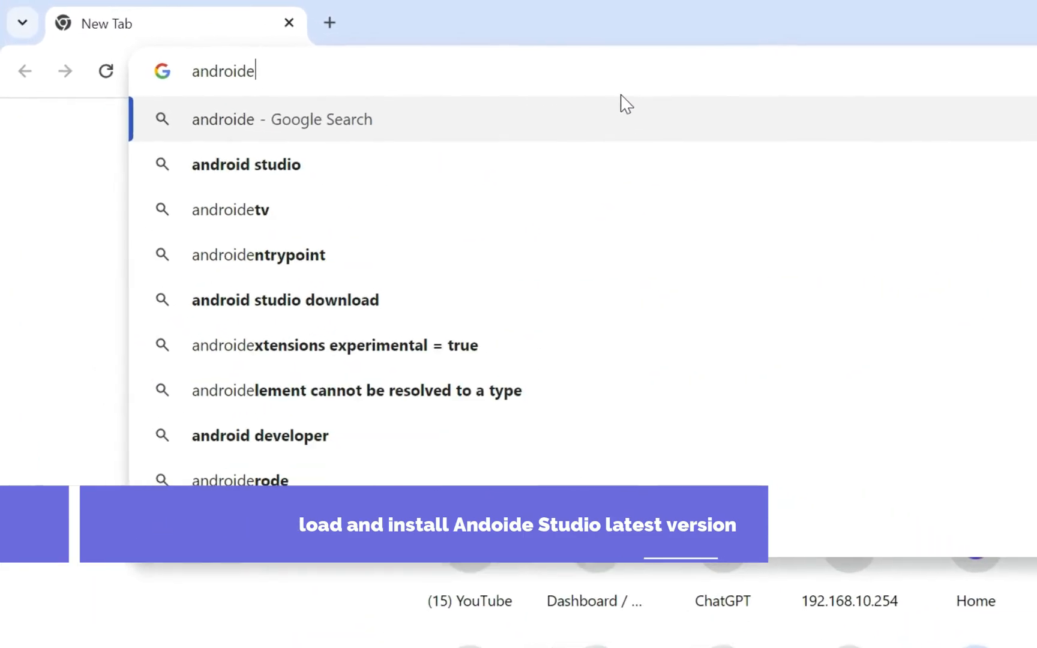
pyautogui.press('Down')
pyautogui.write('dow')
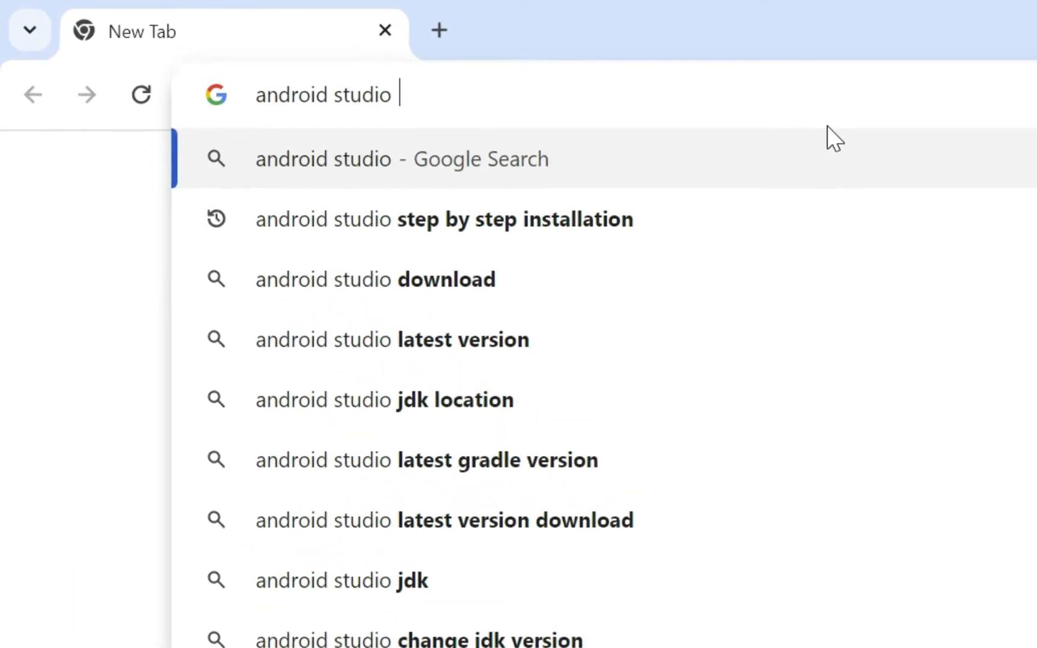
pyautogui.write('nload')
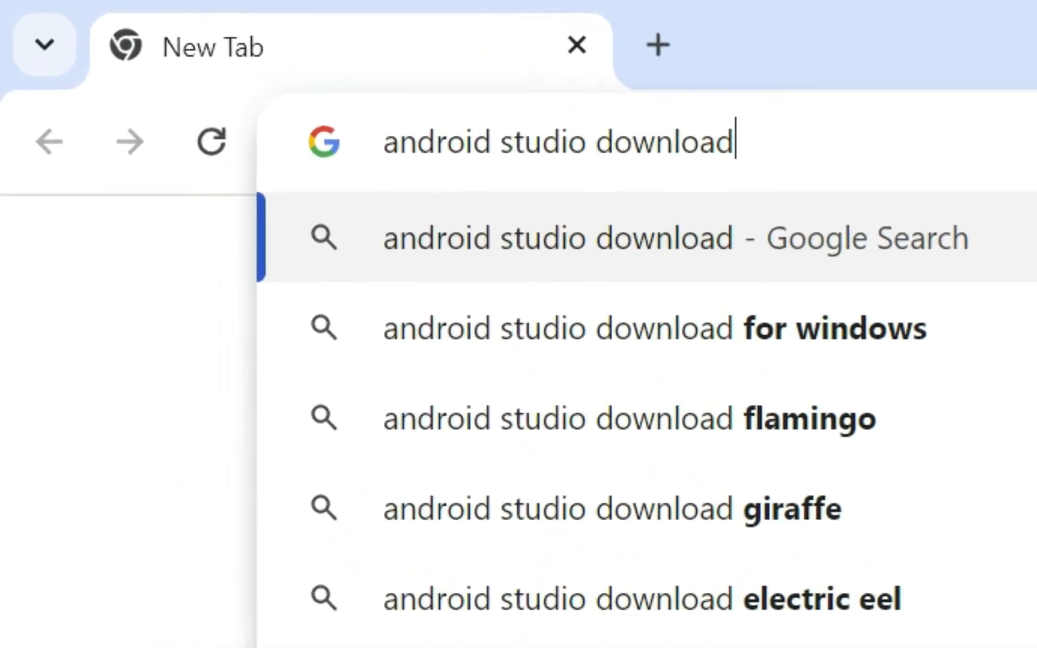
pyautogui.press('Return')
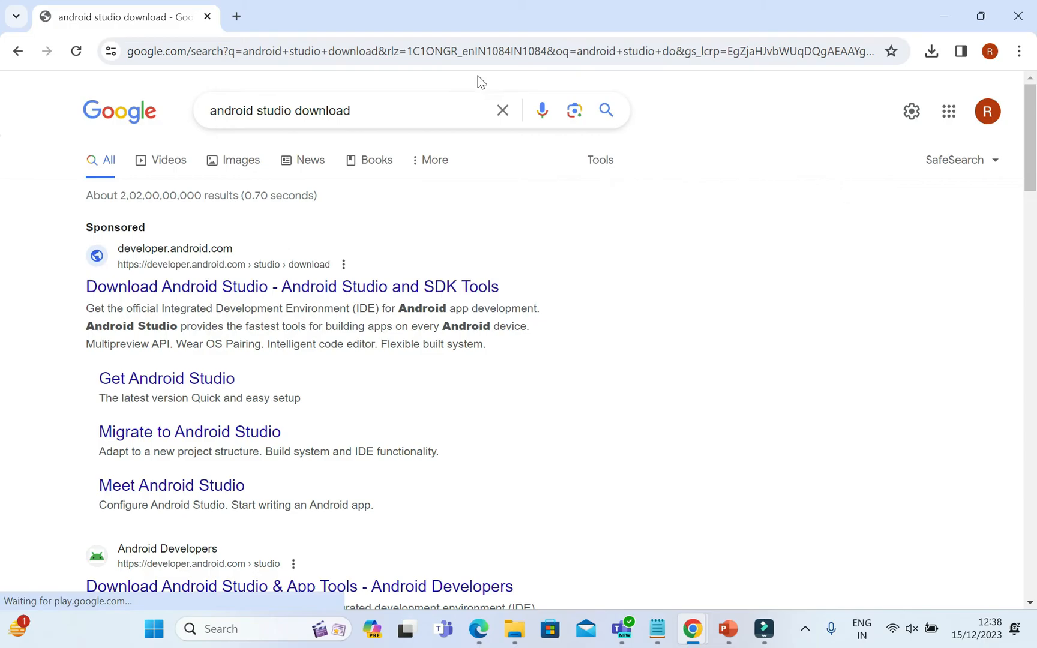
pyautogui.click(245, 282)
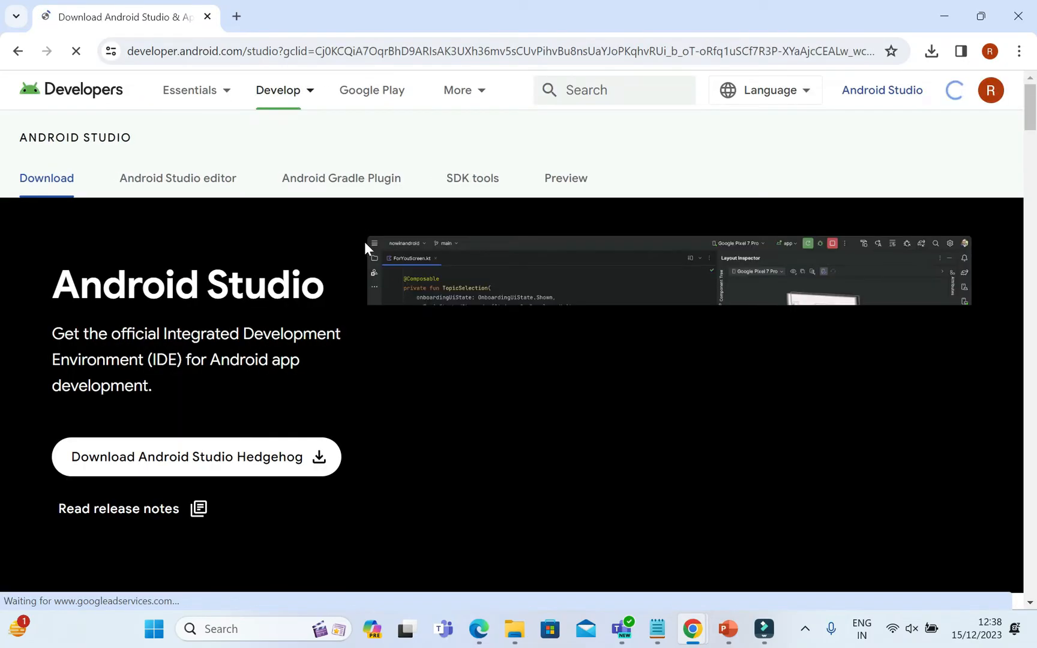
# Request the Android Studio Hedgehog download and go to the end of its terms and conditions.
pyautogui.scroll(-3, 463, 347)
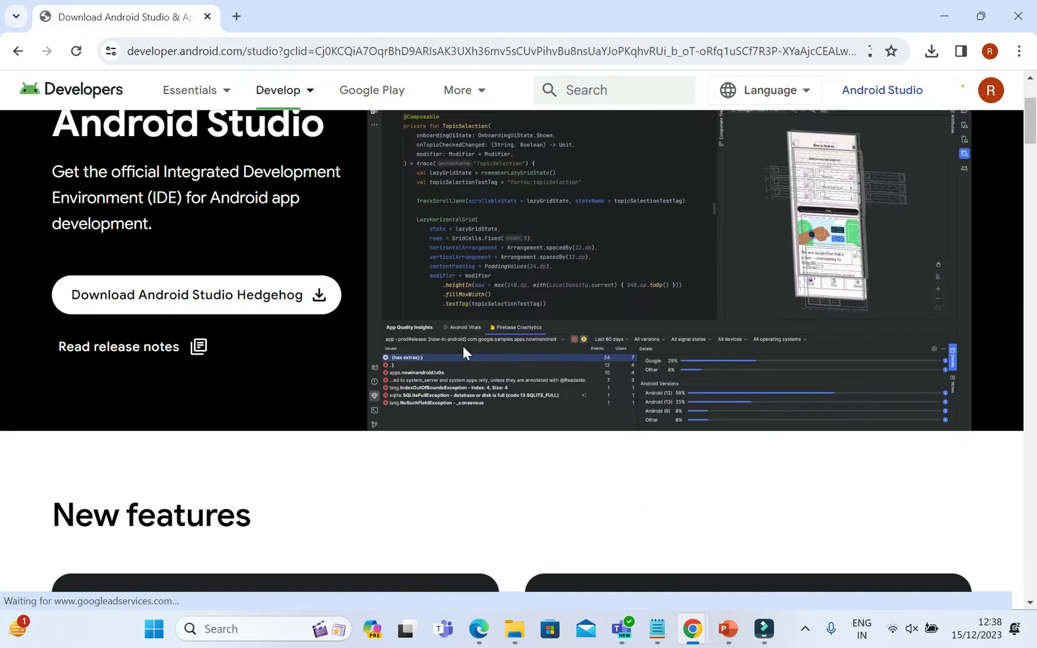
pyautogui.scroll(-3, 463, 345)
pyautogui.scroll(6, 463, 346)
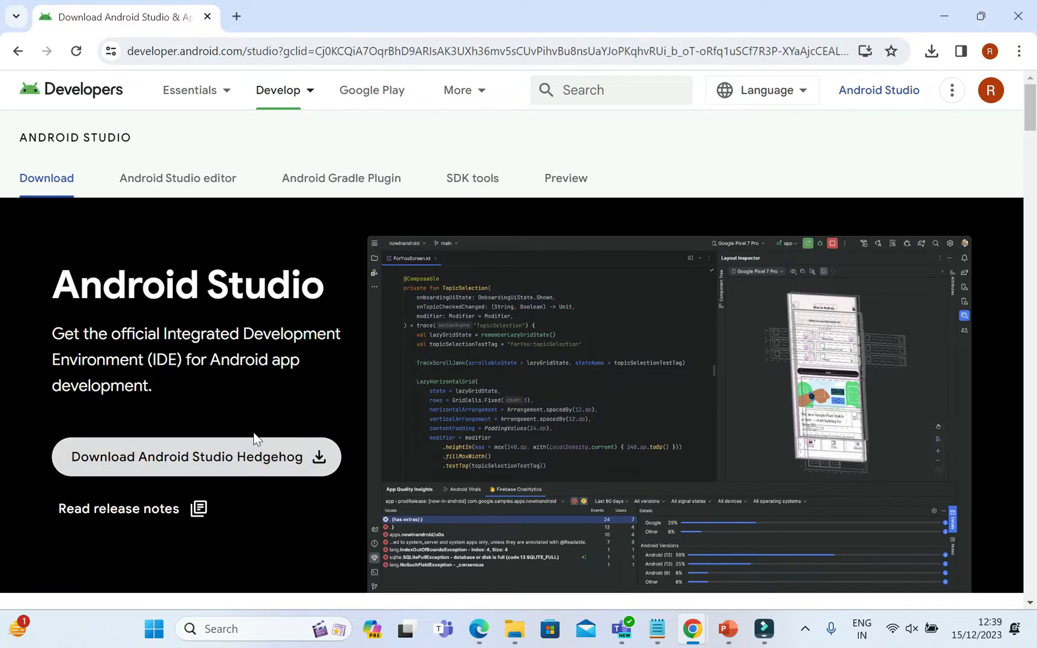
pyautogui.click(251, 456)
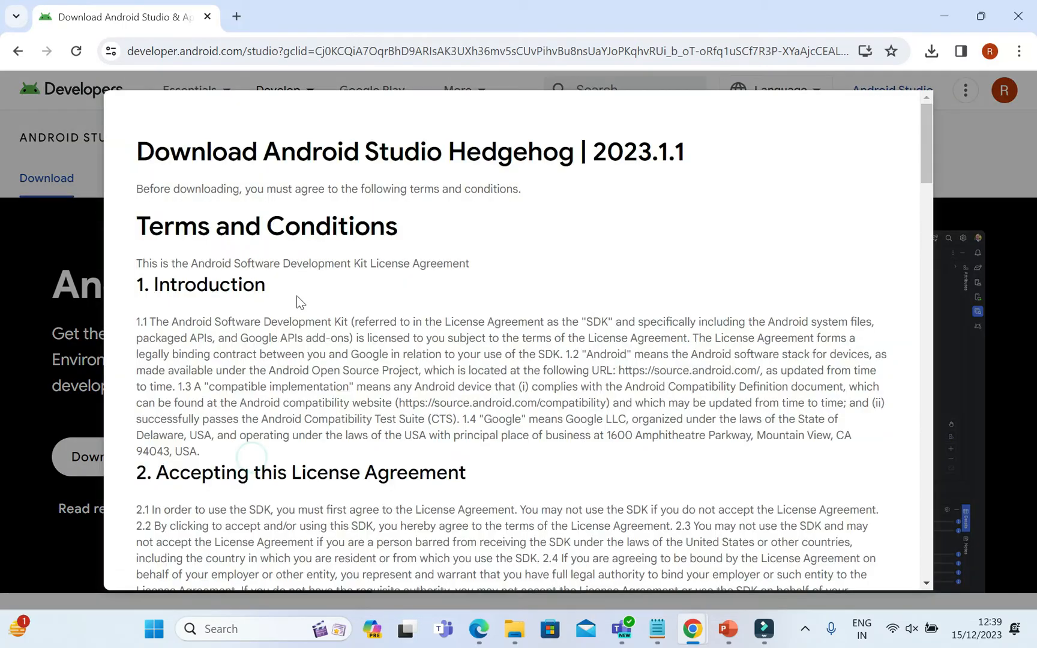
pyautogui.moveTo(928, 172); pyautogui.dragTo(874, 512)
pyautogui.scroll(-2, 874, 511)
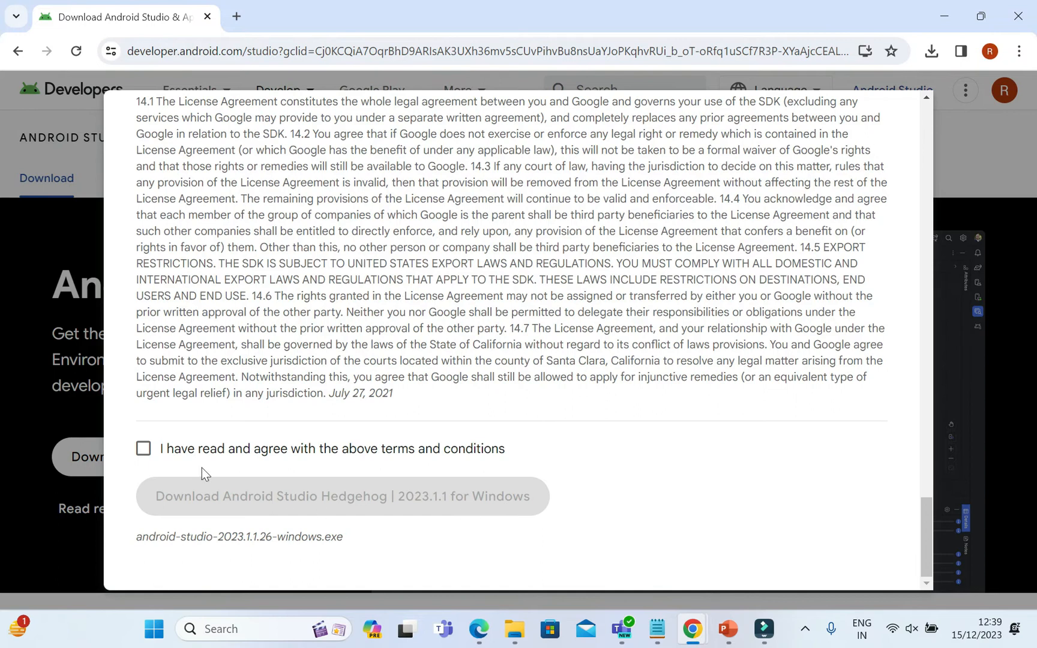
# Agree to the terms and conditions and download Android Studio Hedgehog | 2023.1.1 for Windows.
pyautogui.click(144, 450)
pyautogui.scroll(2, 828, 487)
pyautogui.scroll(-2, 838, 486)
pyautogui.scroll(2, 843, 483)
pyautogui.scroll(-2, 845, 480)
pyautogui.click(352, 496)
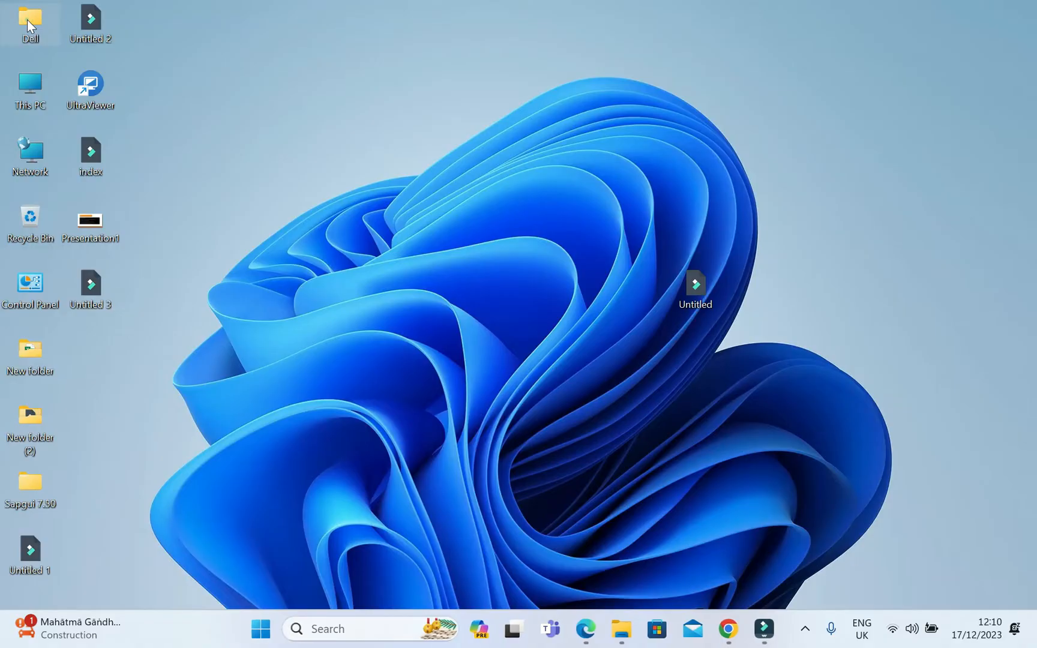
# Run the installer android-studio-2023.1.1.26-windows from the Dell user's Downloads folder and close File Explorer.
pyautogui.doubleClick(27, 19)
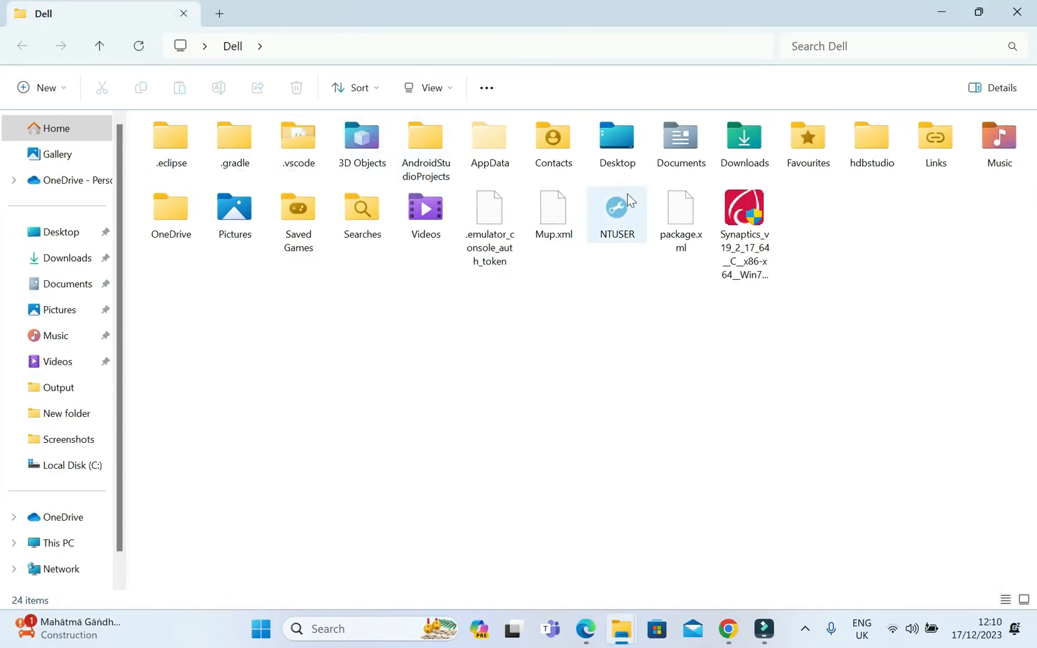
pyautogui.doubleClick(736, 145)
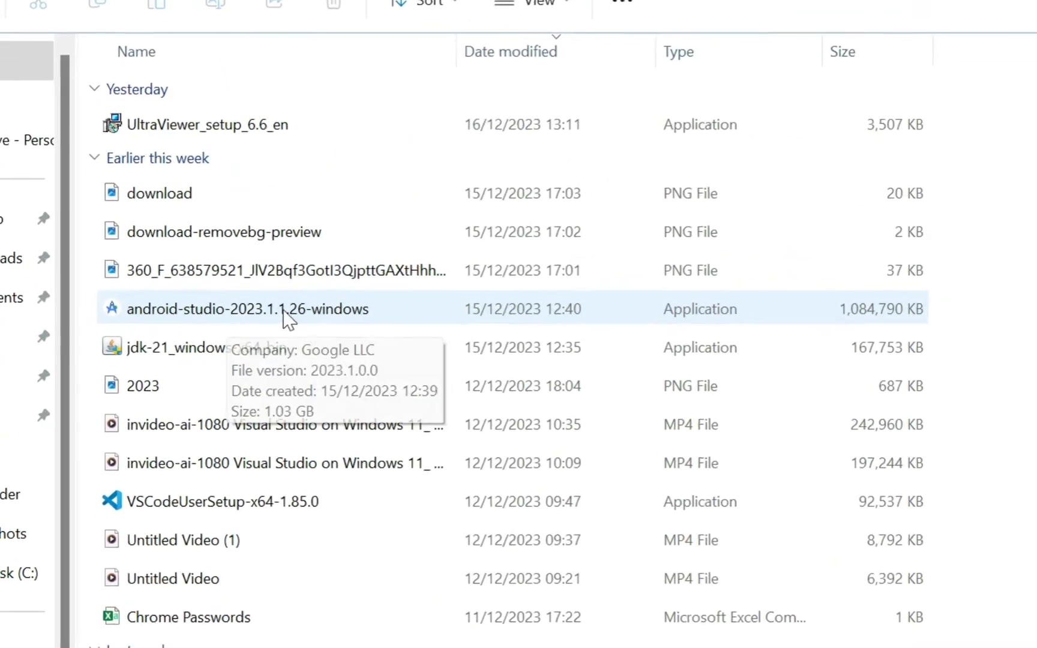
pyautogui.doubleClick(282, 308)
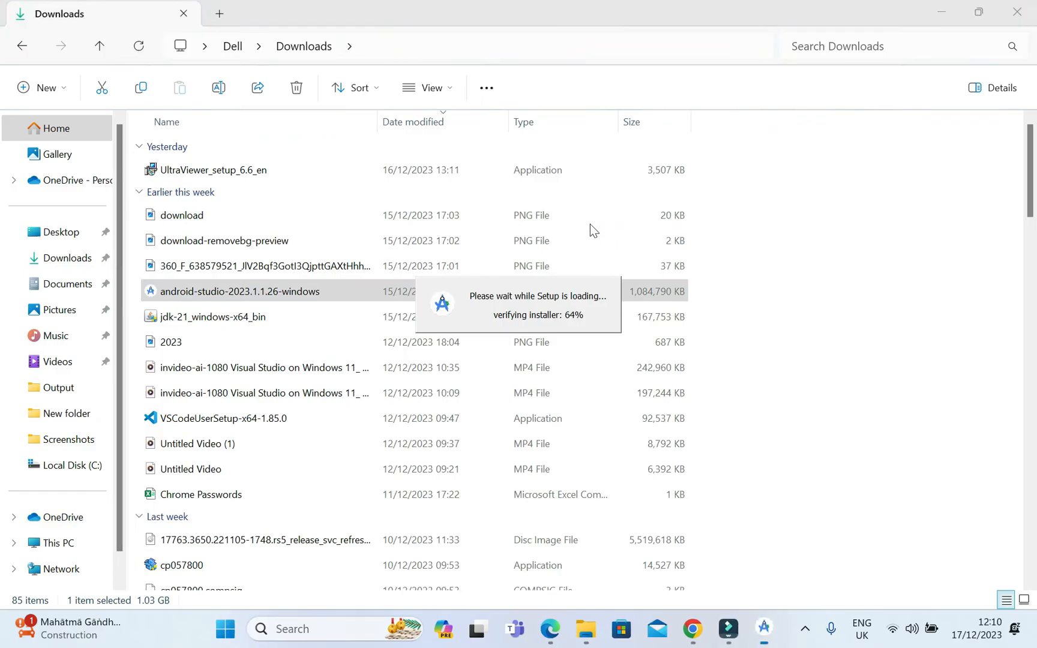
pyautogui.click(1011, 6)
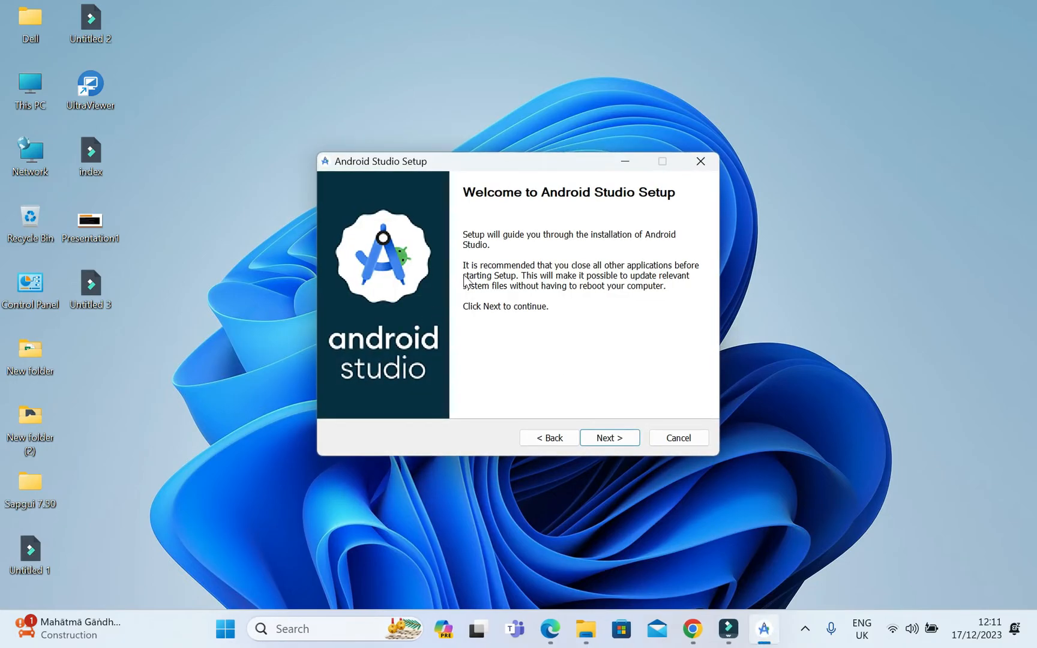
# Install Android Studio with Android Virtual Device in C:\Program Files\Android\Android Studio1 and finish setup with Start Android Studio enabled.
pyautogui.click(611, 438)
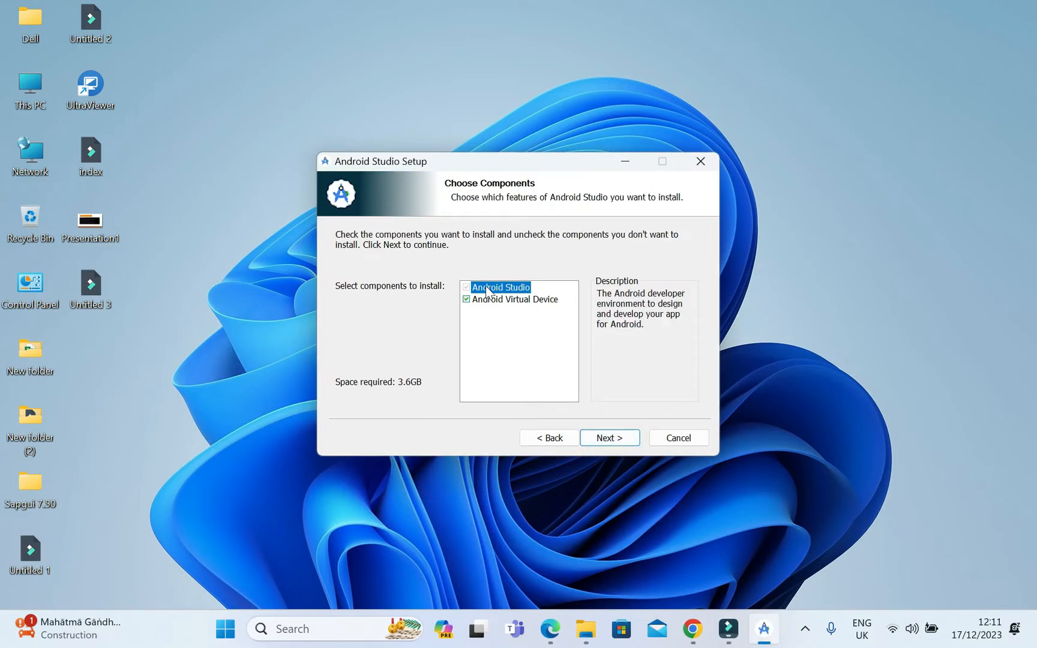
pyautogui.click(613, 438)
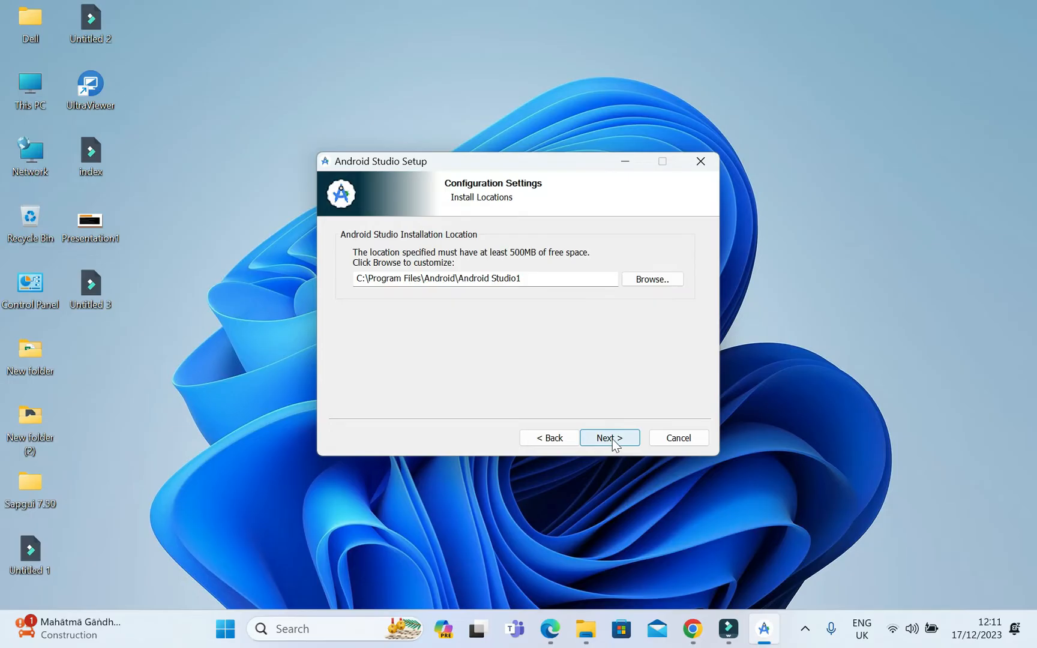
pyautogui.click(608, 440)
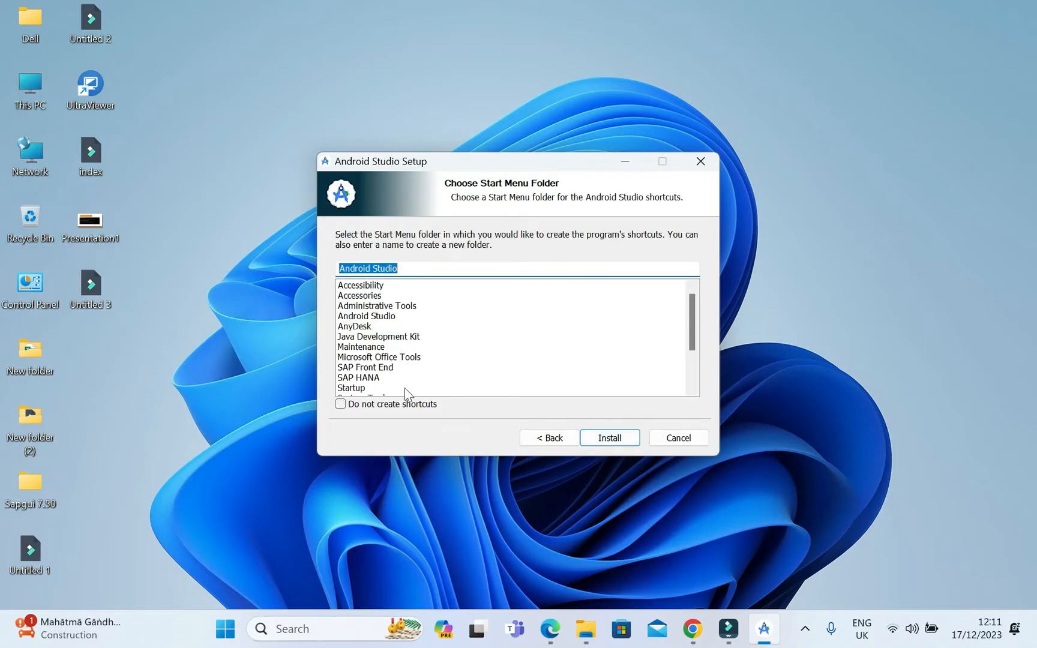
pyautogui.click(621, 438)
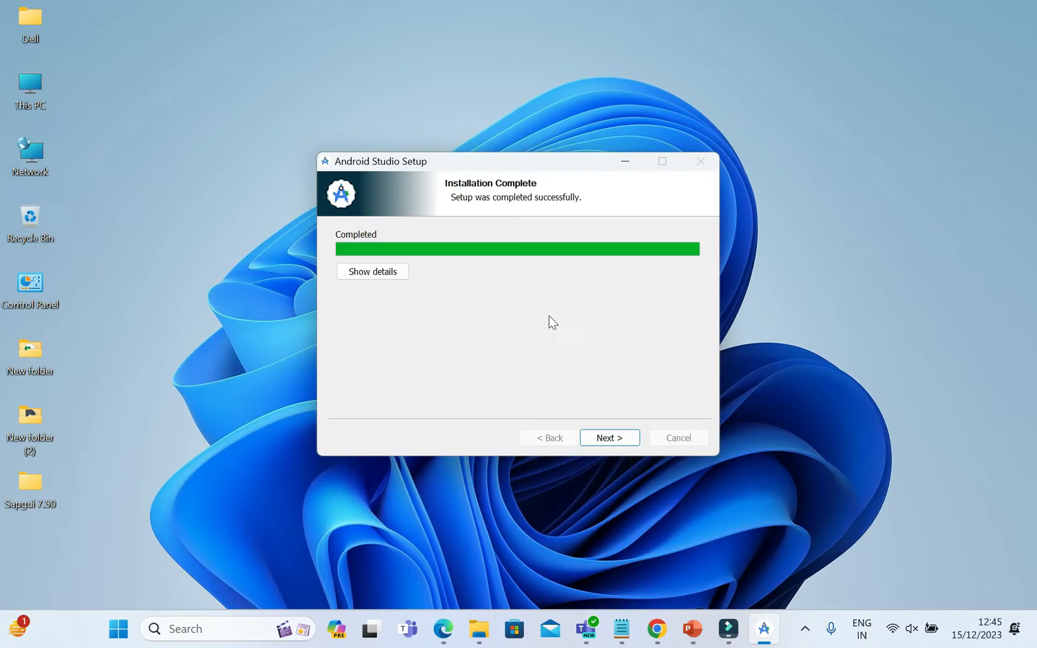
pyautogui.click(612, 434)
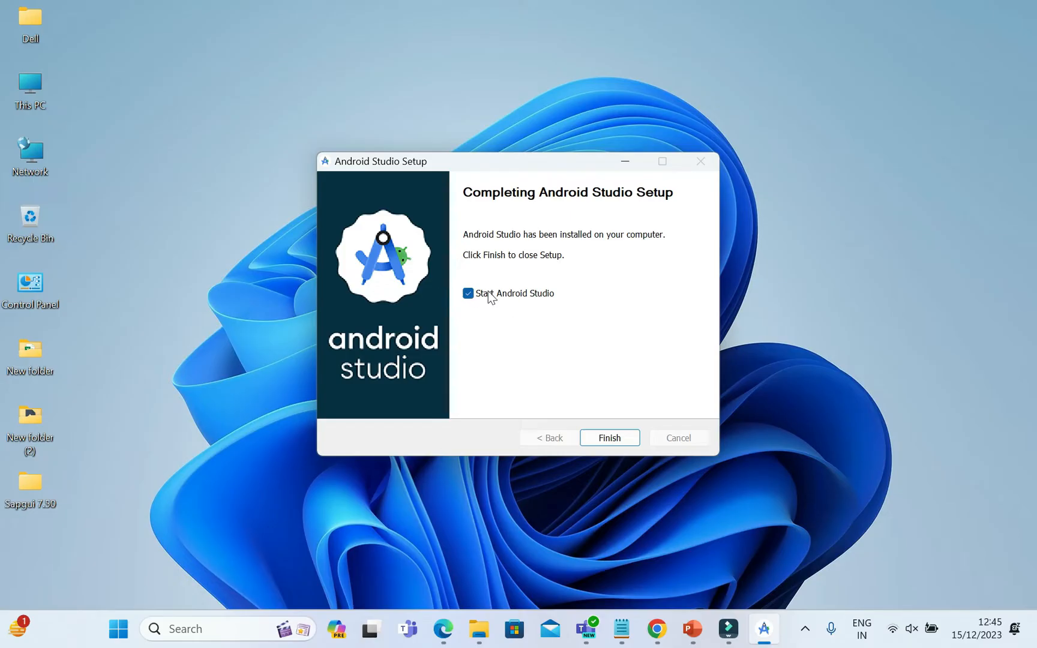
pyautogui.click(609, 437)
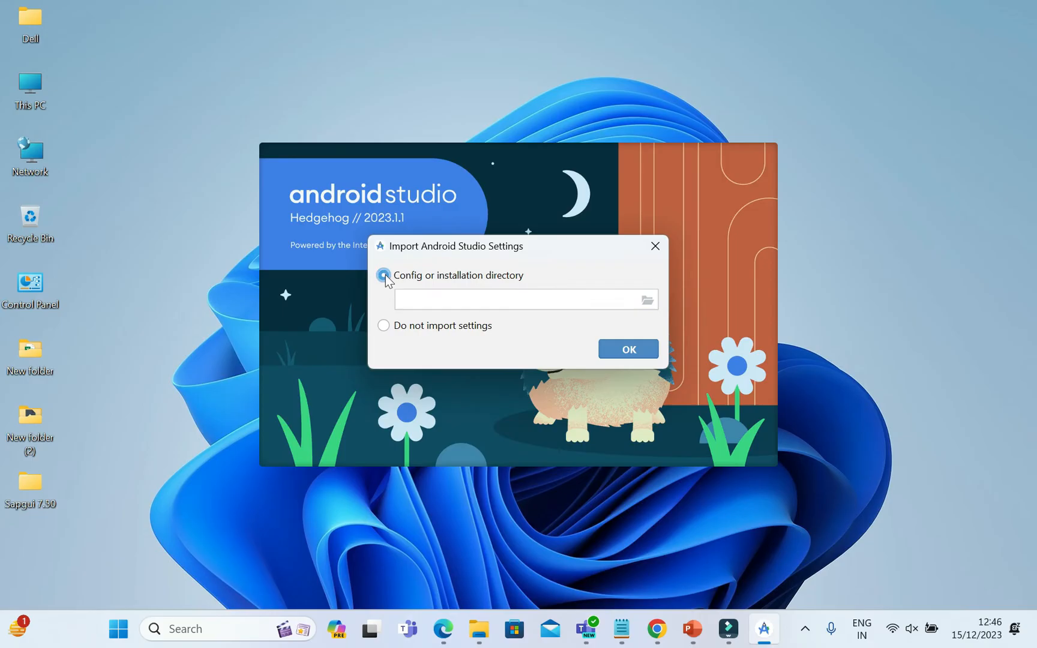
# Choose not to import Android Studio settings and decline sending usage statistics to Google.
pyautogui.click(383, 325)
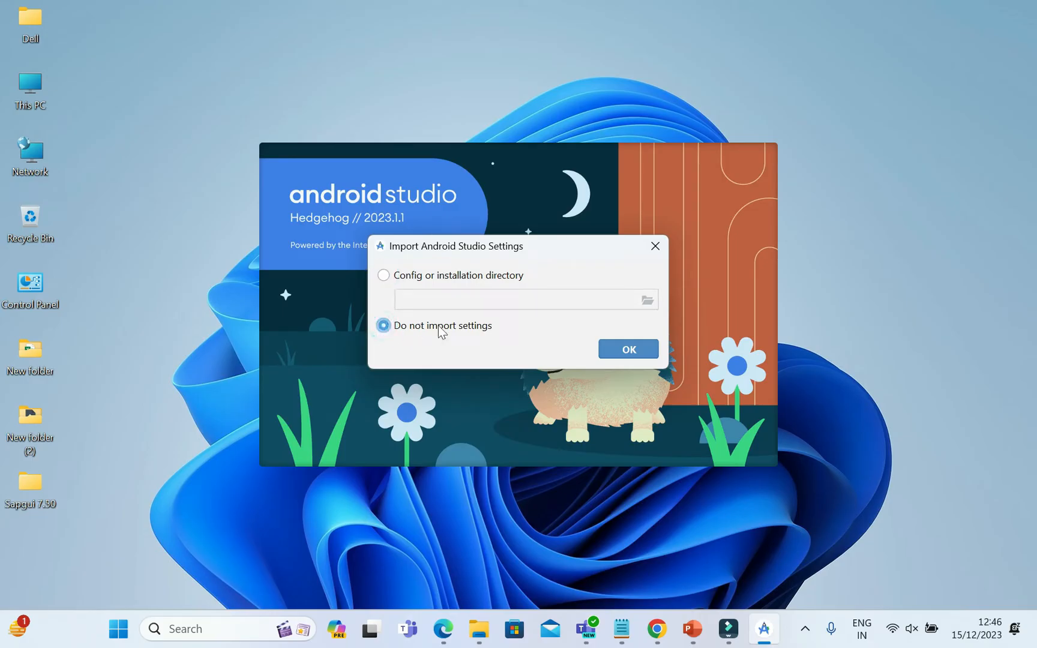
pyautogui.click(623, 344)
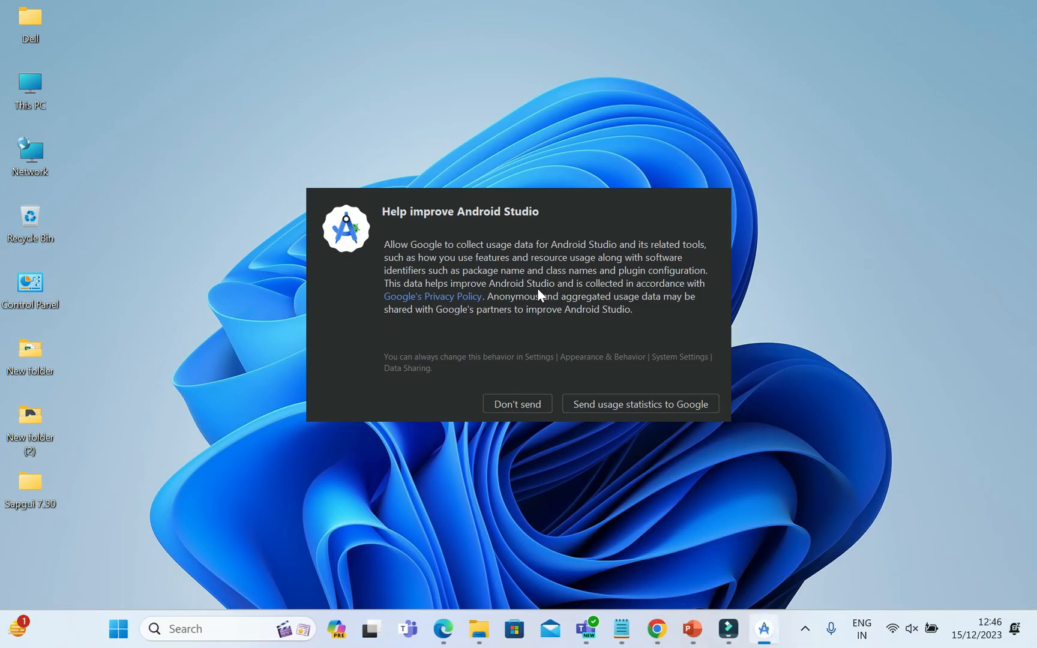
pyautogui.click(515, 406)
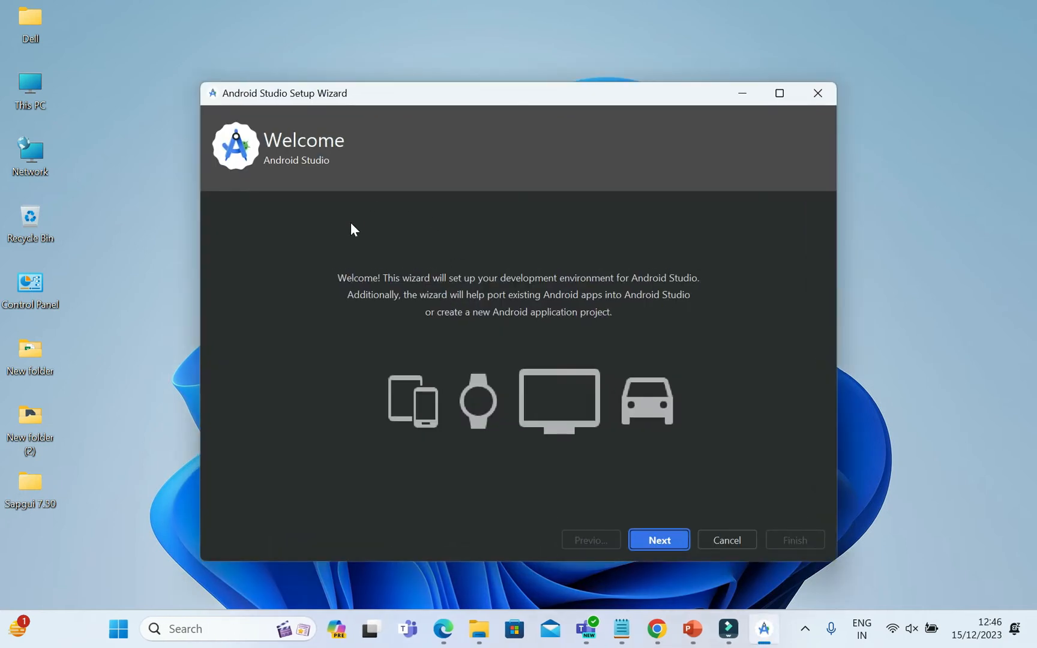
# Choose the Standard install type in the setup wizard, review the component list and proceed to the license agreement.
pyautogui.click(654, 542)
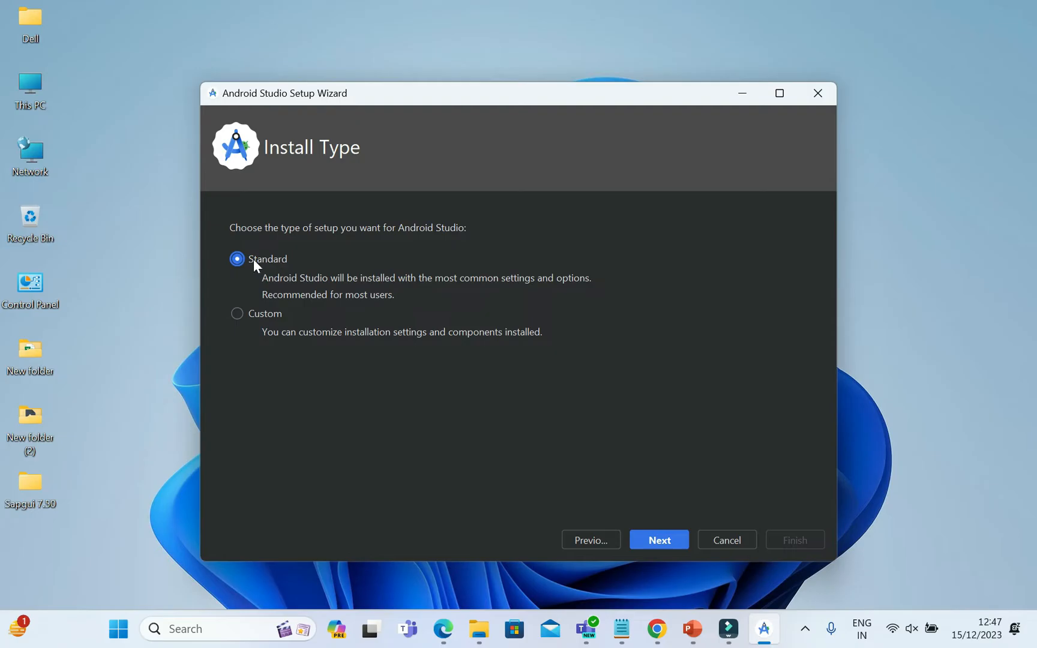
pyautogui.click(663, 540)
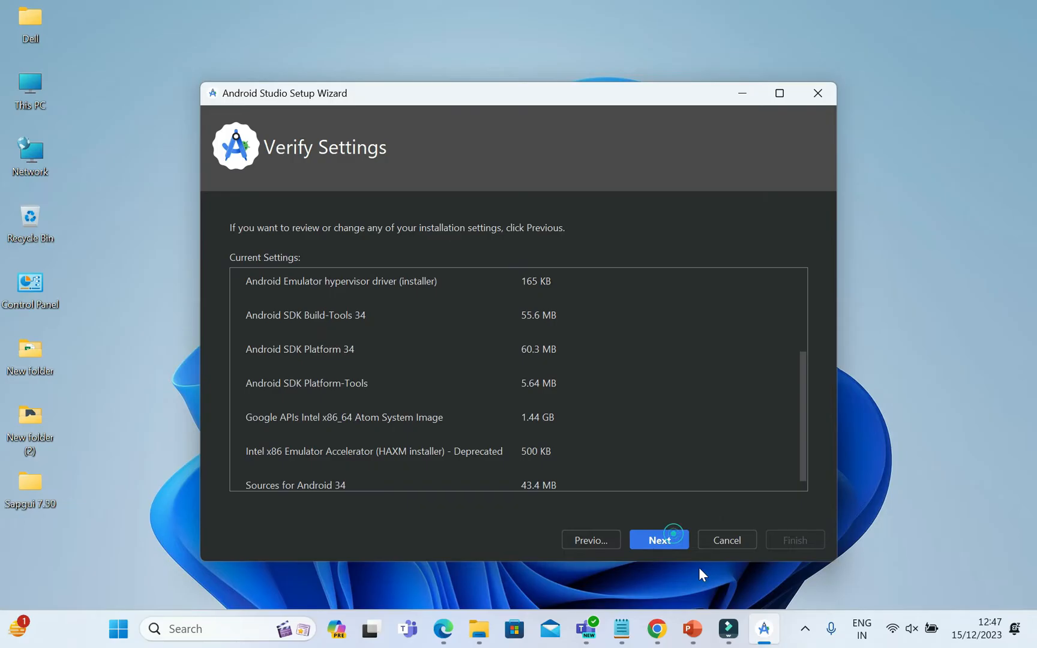
pyautogui.moveTo(803, 378)
pyautogui.mouseDown()
pyautogui.moveTo(806, 429)
pyautogui.moveTo(794, 273)
pyautogui.moveTo(799, 399)
pyautogui.mouseUp()
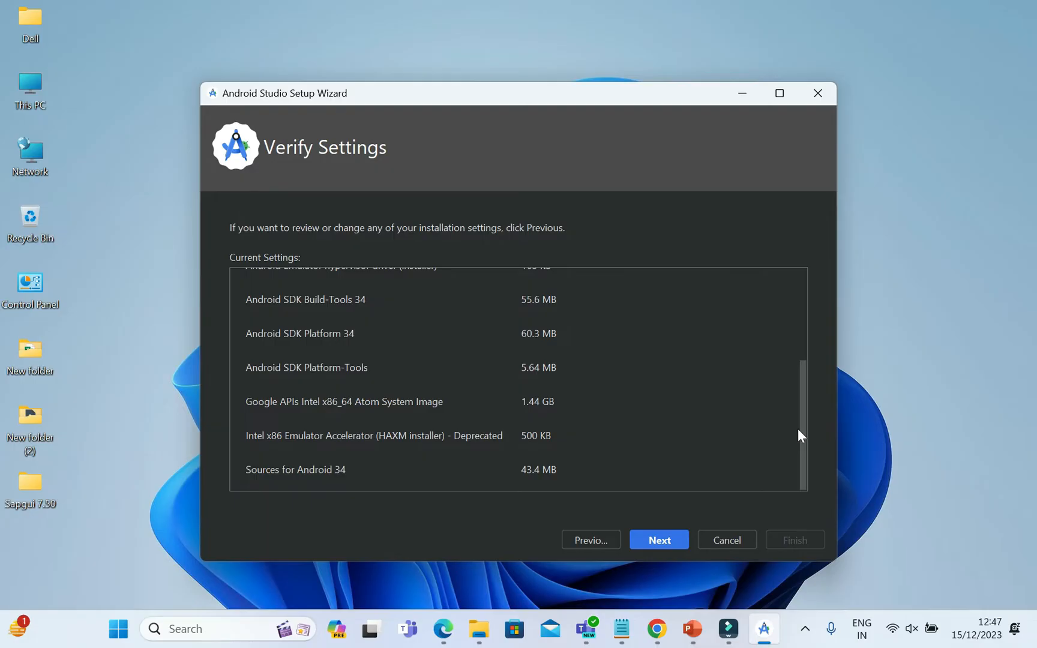
pyautogui.click(659, 540)
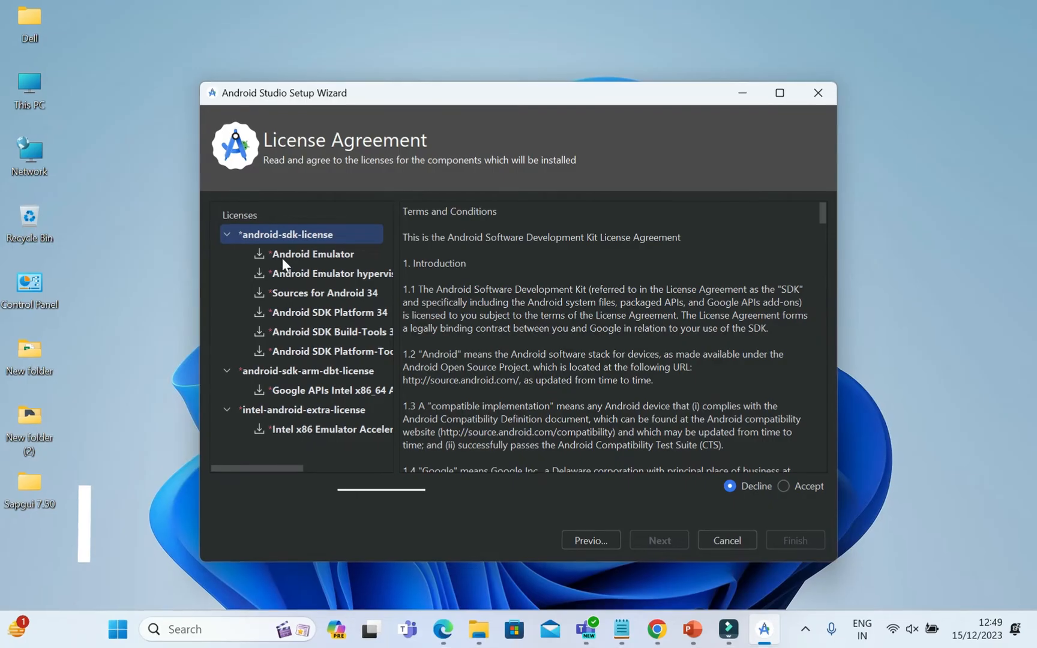
# Accept the android-sdk-license, android-sdk-arm-dbt-license and intel-android-extra-license agreements and start the component installation.
pyautogui.click(792, 486)
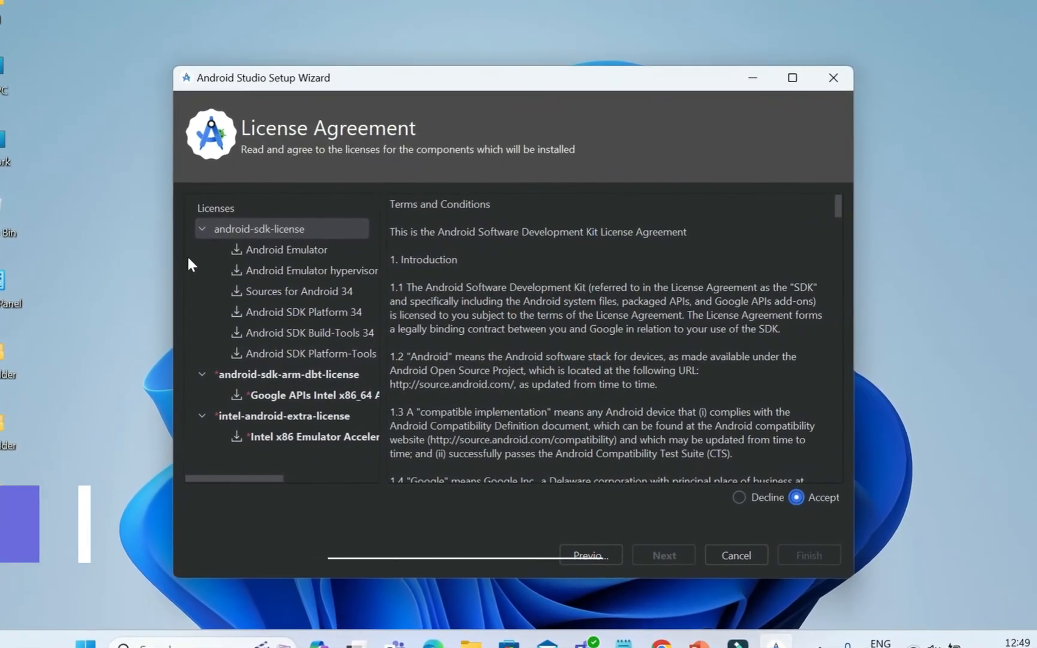
pyautogui.click(264, 374)
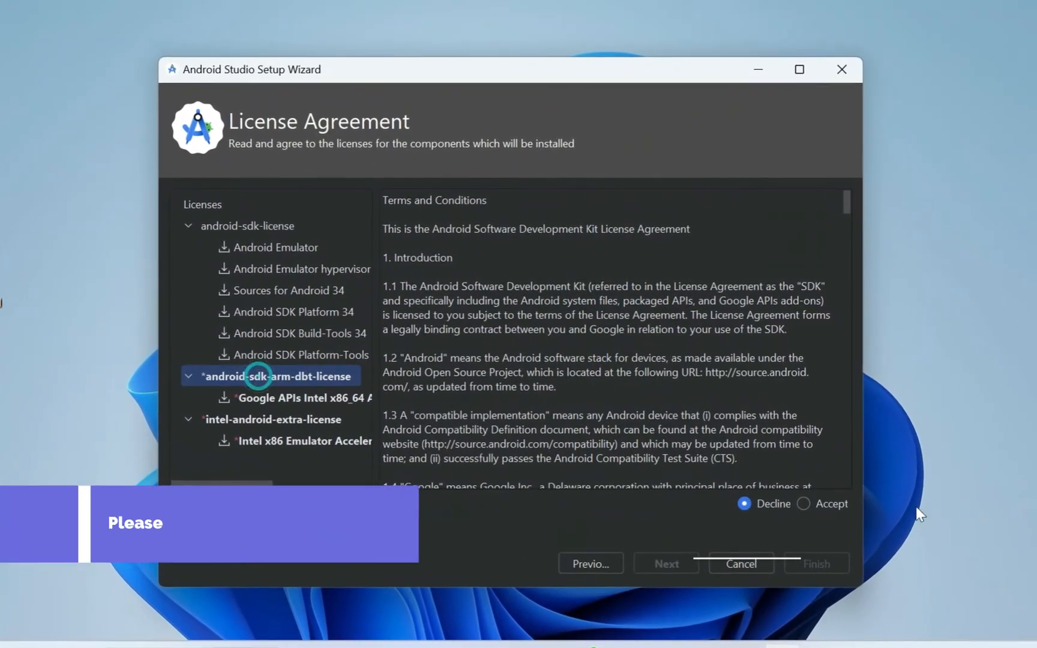
pyautogui.click(804, 503)
pyautogui.click(262, 419)
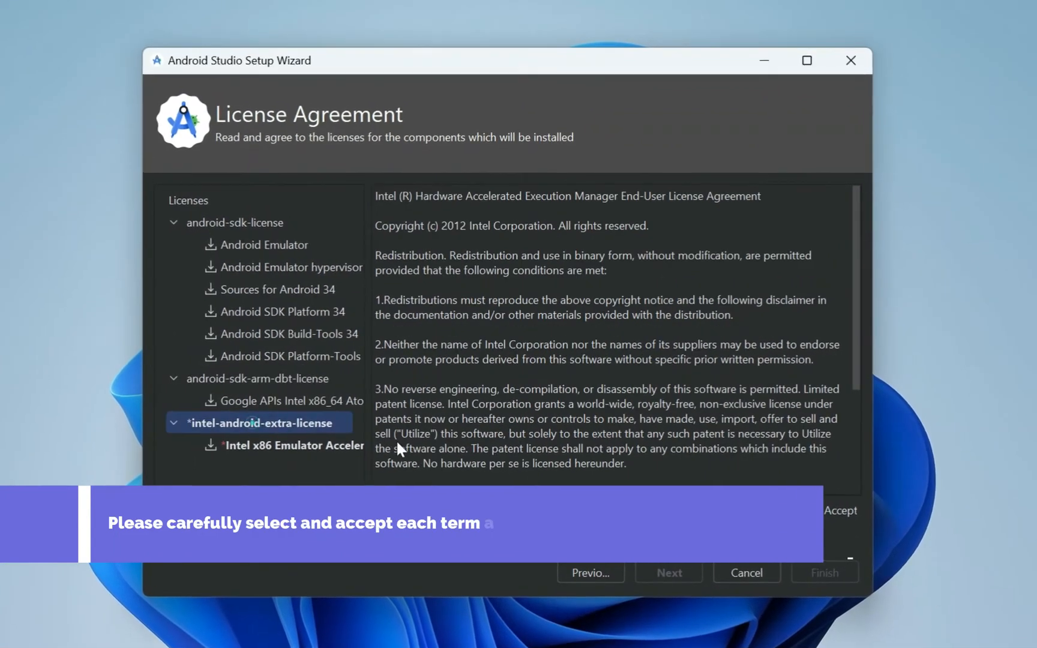
pyautogui.click(815, 510)
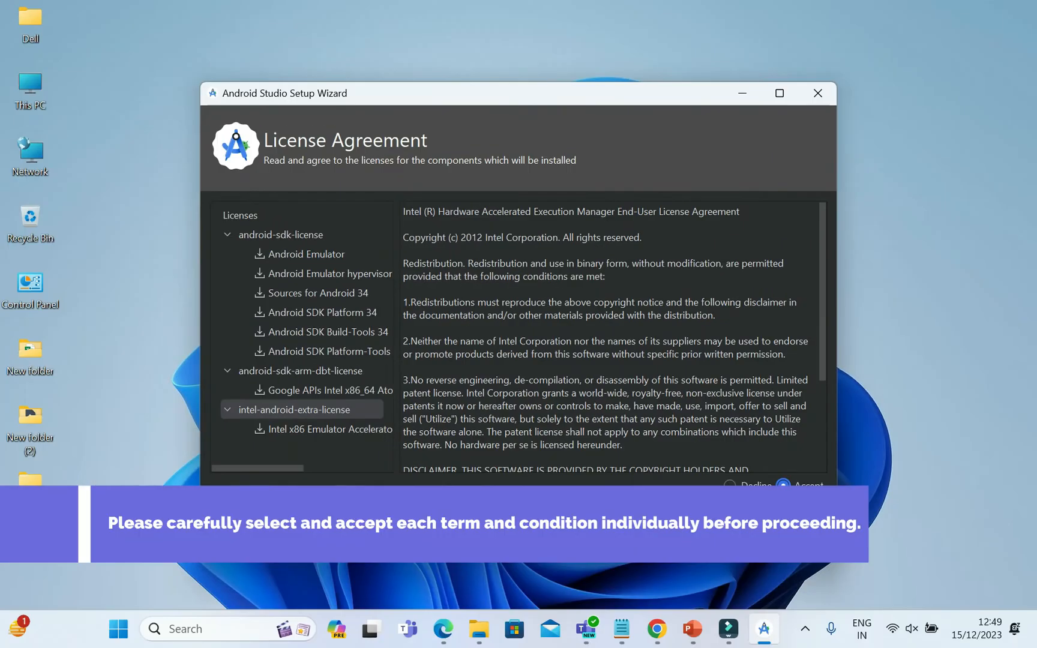
pyautogui.click(843, 592)
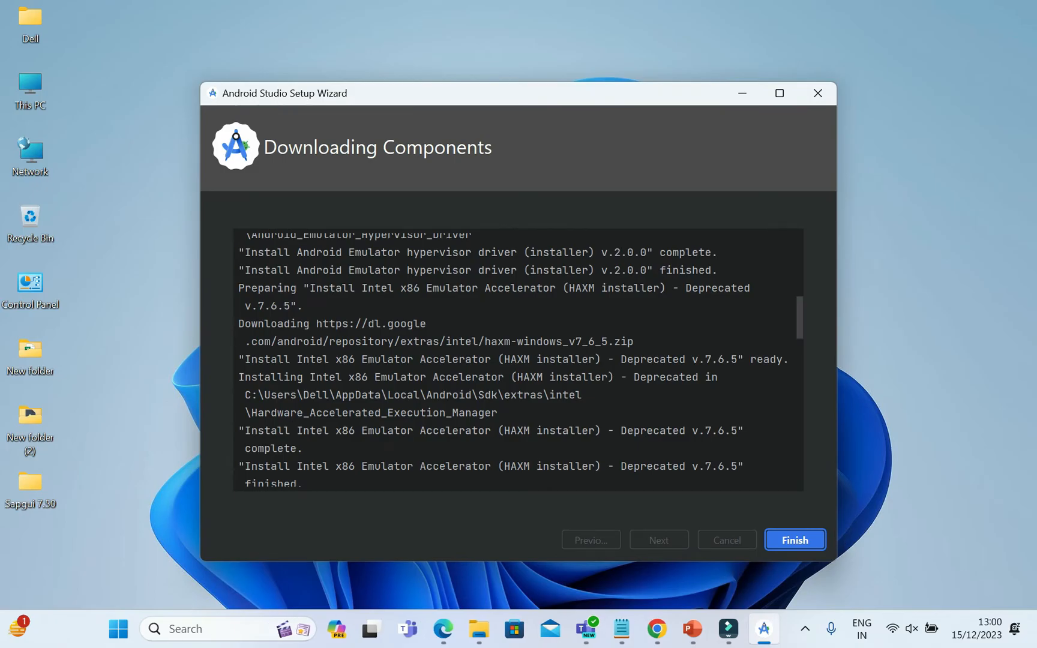
# Review the Intel x86 Emulator Accelerator lines in the component download log and finish the setup wizard.
pyautogui.moveTo(245, 359); pyautogui.dragTo(770, 359)
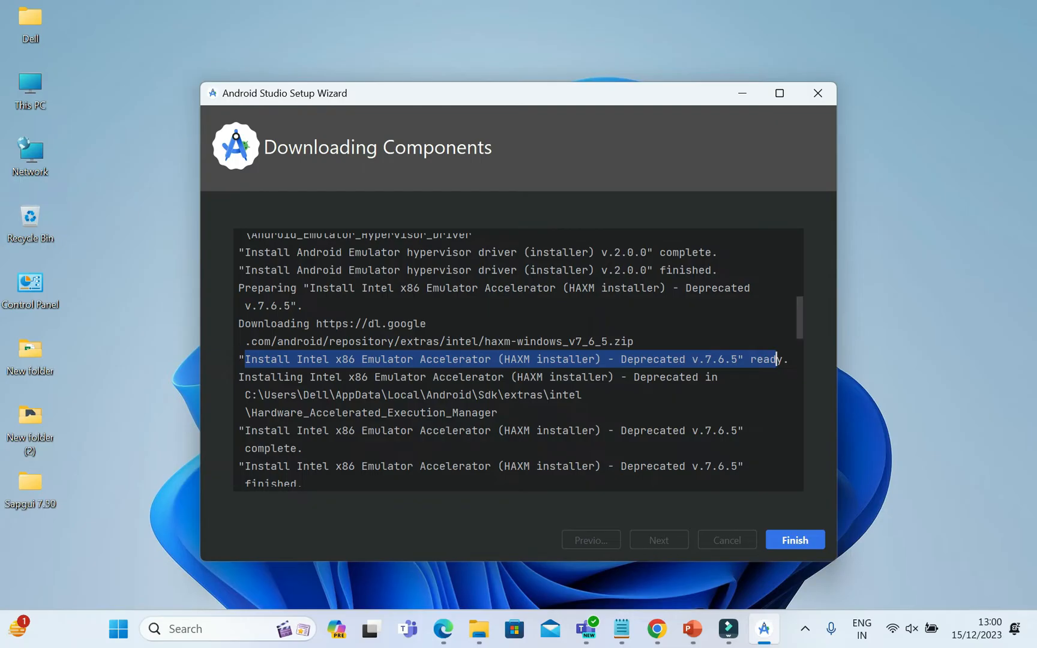
pyautogui.moveTo(238, 377); pyautogui.dragTo(726, 377)
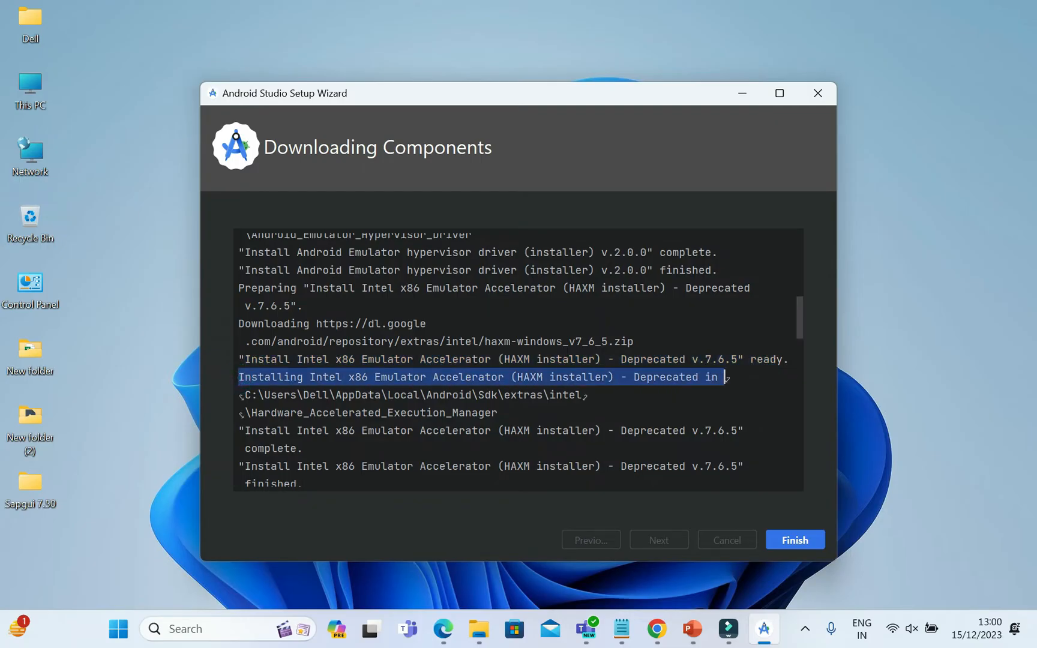
pyautogui.click(791, 539)
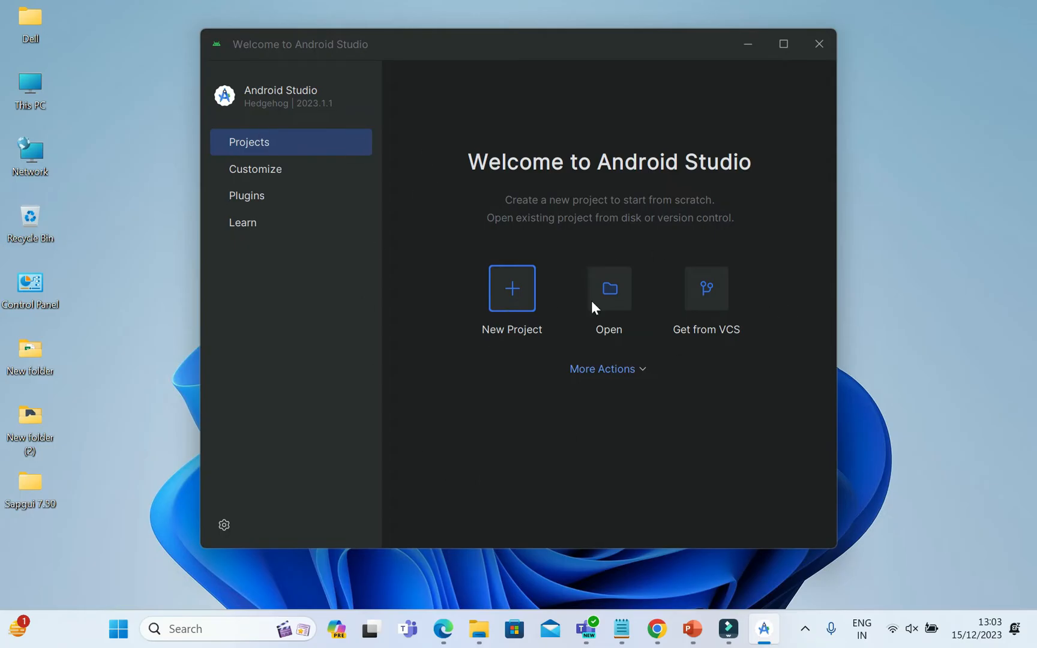
# Start a new phone and tablet project from the Empty Views Activity template and proceed to its configuration.
pyautogui.click(519, 290)
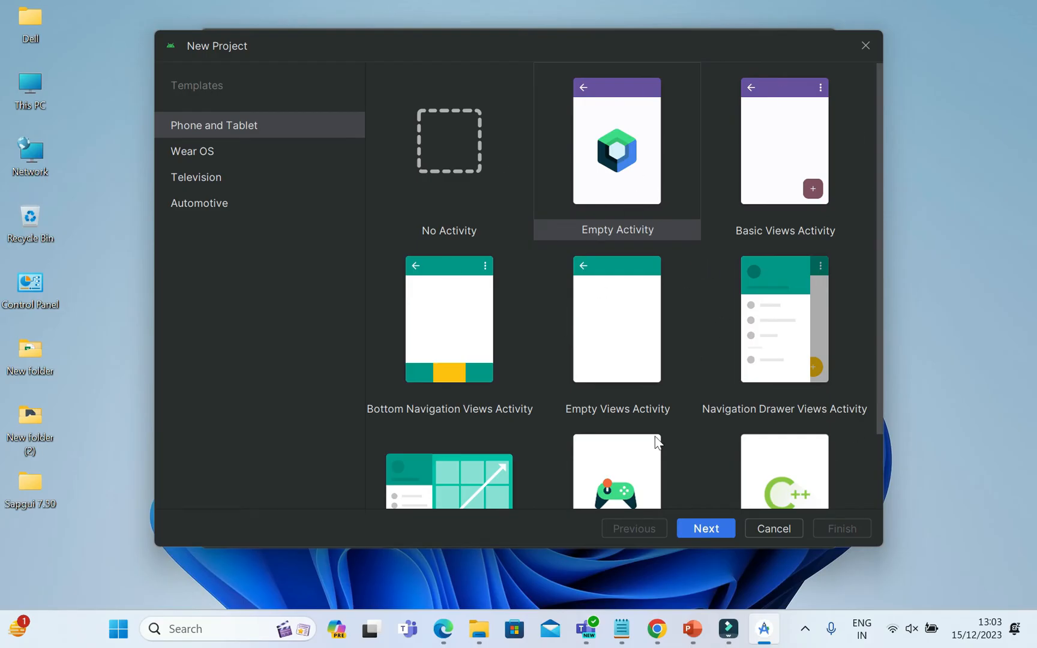
pyautogui.click(600, 303)
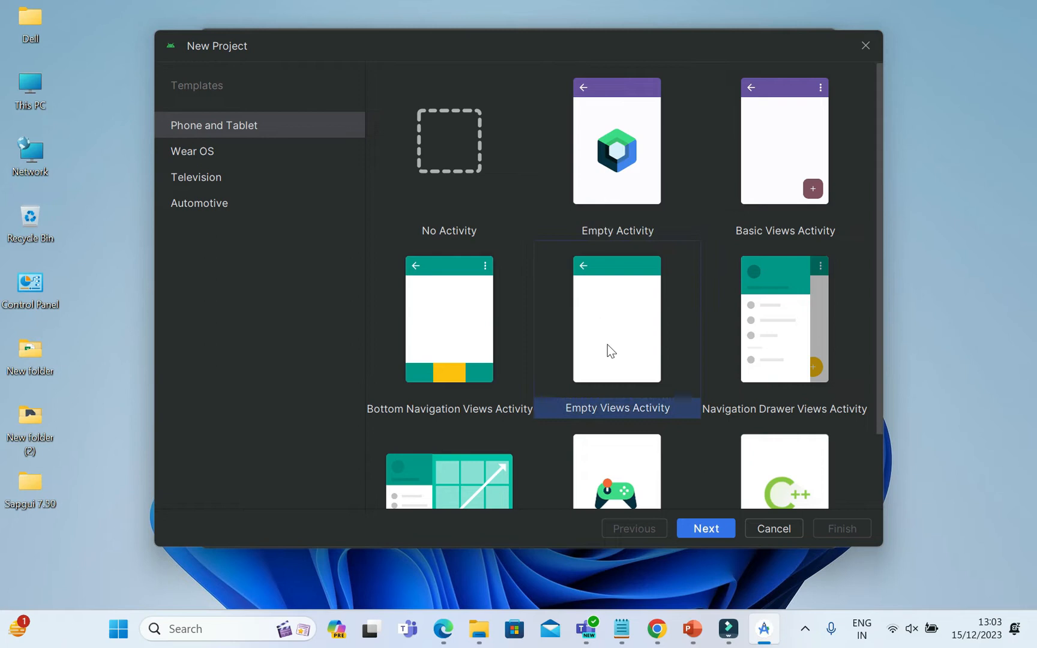
pyautogui.click(705, 530)
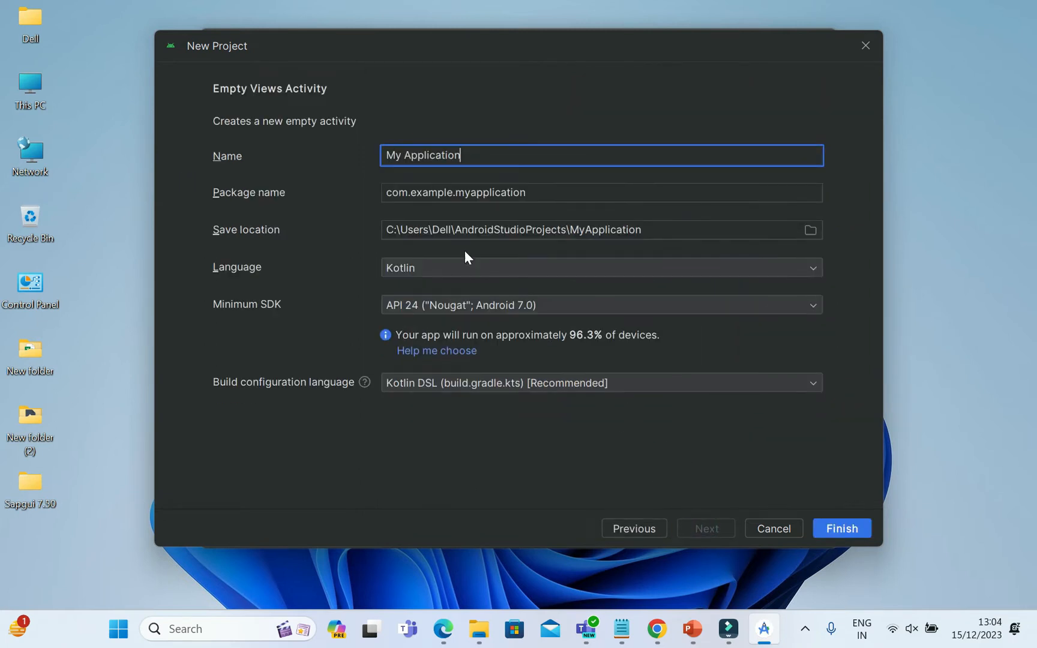
# Replace the default project name with MyfirstApp.
pyautogui.click(499, 157)
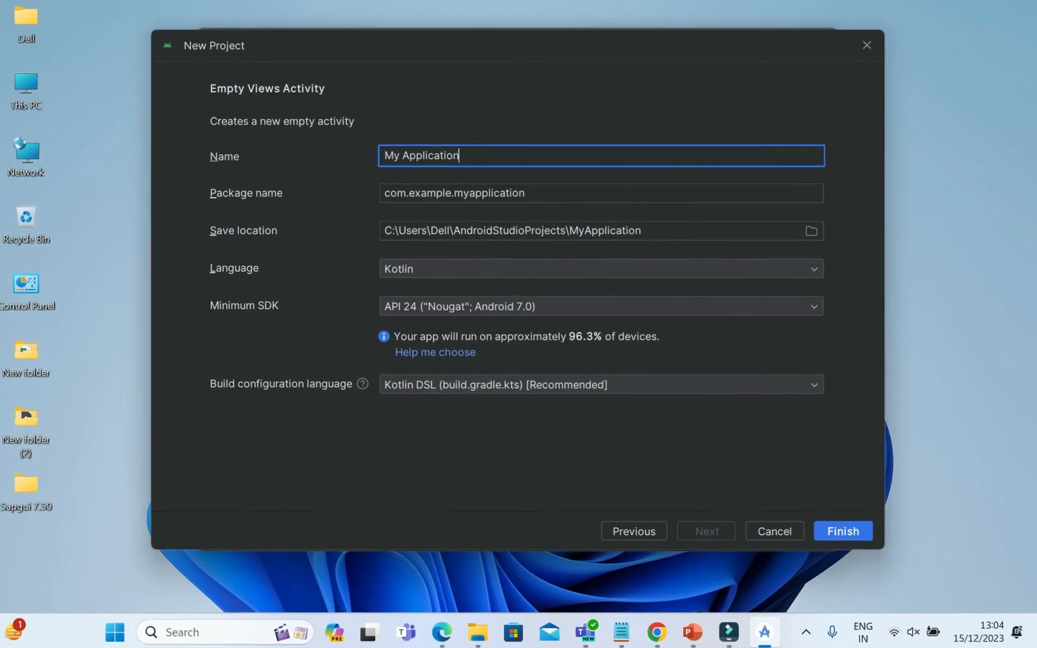
pyautogui.press('BackSpace')
pyautogui.press('BackSpace')
pyautogui.press('BackSpace')
pyautogui.press('BackSpace')
pyautogui.press('BackSpace')
pyautogui.press('BackSpace')
pyautogui.press('BackSpace')
pyautogui.press('BackSpace')
pyautogui.press('BackSpace')
pyautogui.press('BackSpace')
pyautogui.press('BackSpace')
pyautogui.press('BackSpace')
pyautogui.press('BackSpace')
pyautogui.press('BackSpace')
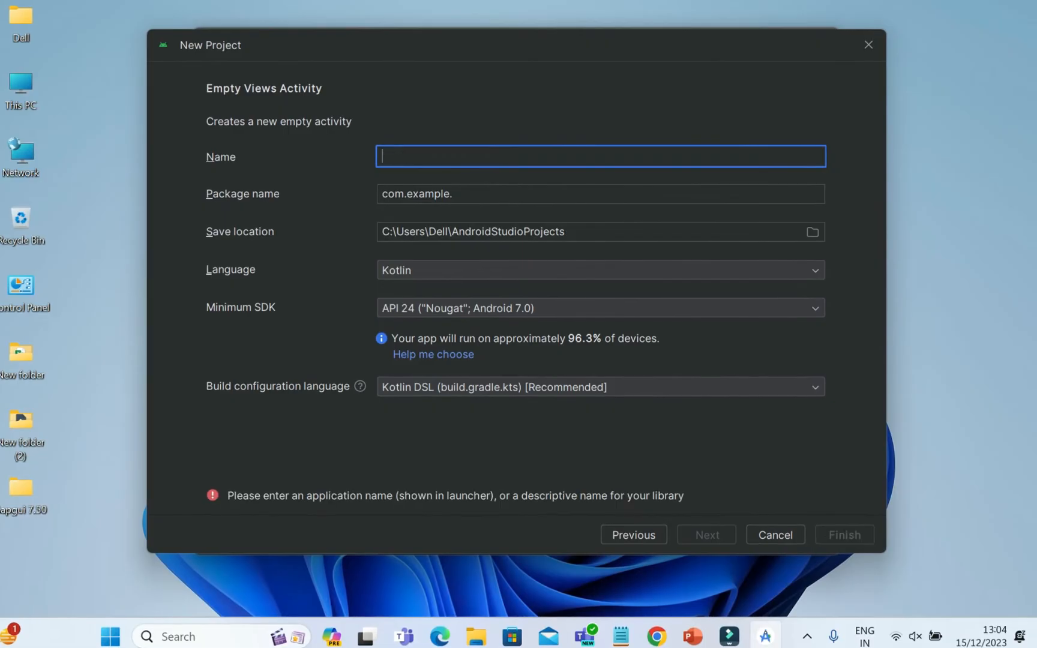
pyautogui.write('My')
pyautogui.write('first')
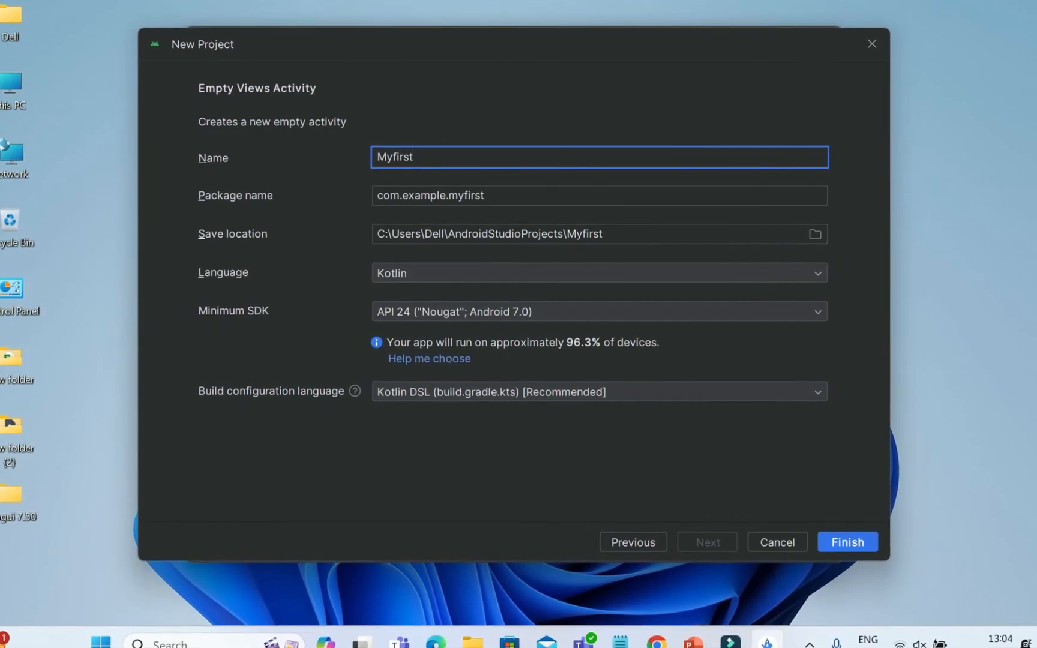
pyautogui.write('App')
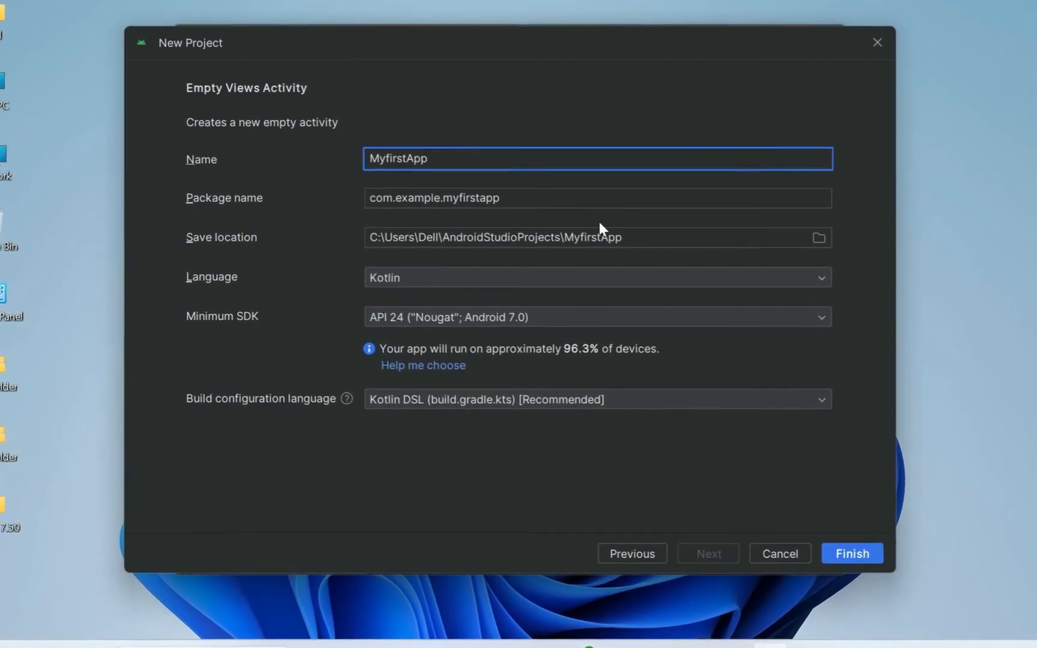
# Create the project with Java as language, minimum SDK API 24 ("Nougat"; Android 7.0) and Kotlin DSL build configuration.
pyautogui.click(443, 277)
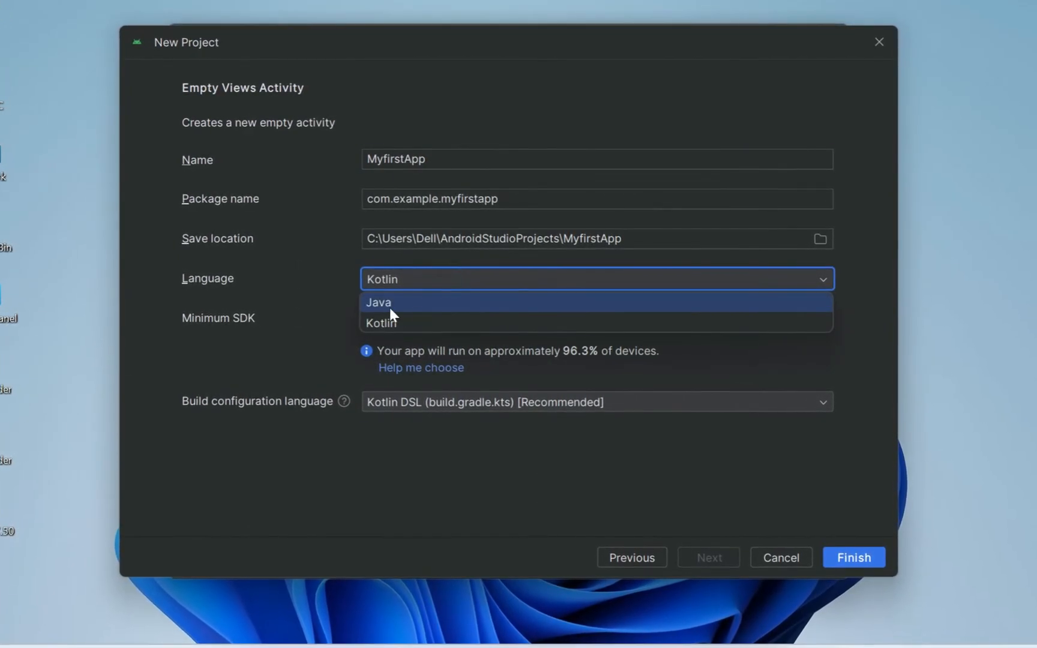
pyautogui.click(391, 305)
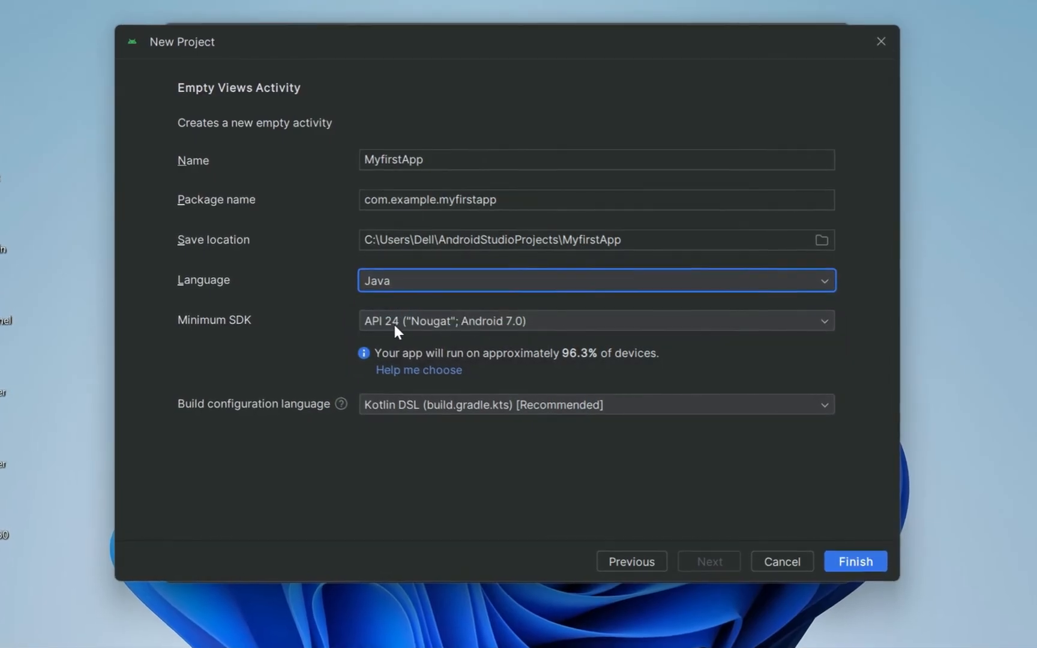
pyautogui.click(503, 321)
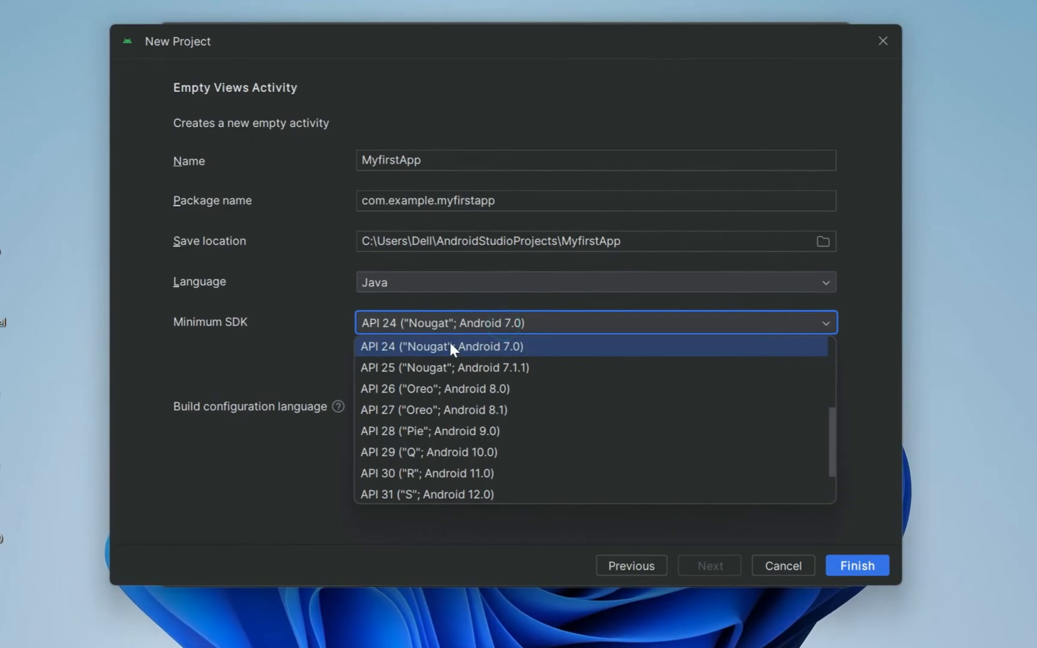
pyautogui.click(480, 346)
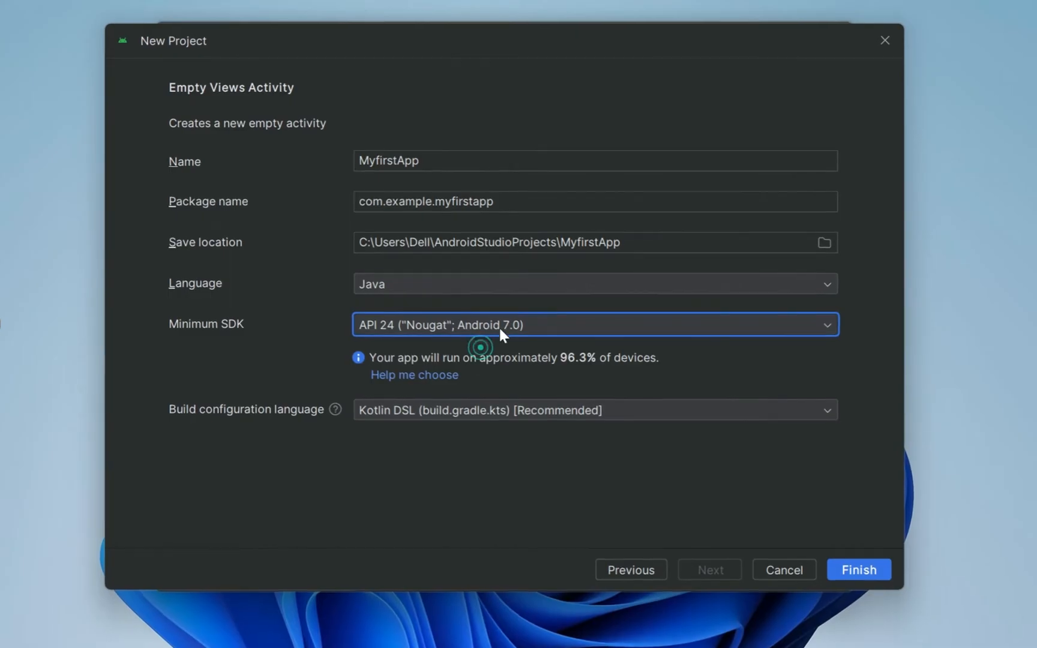
pyautogui.click(417, 410)
pyautogui.click(418, 411)
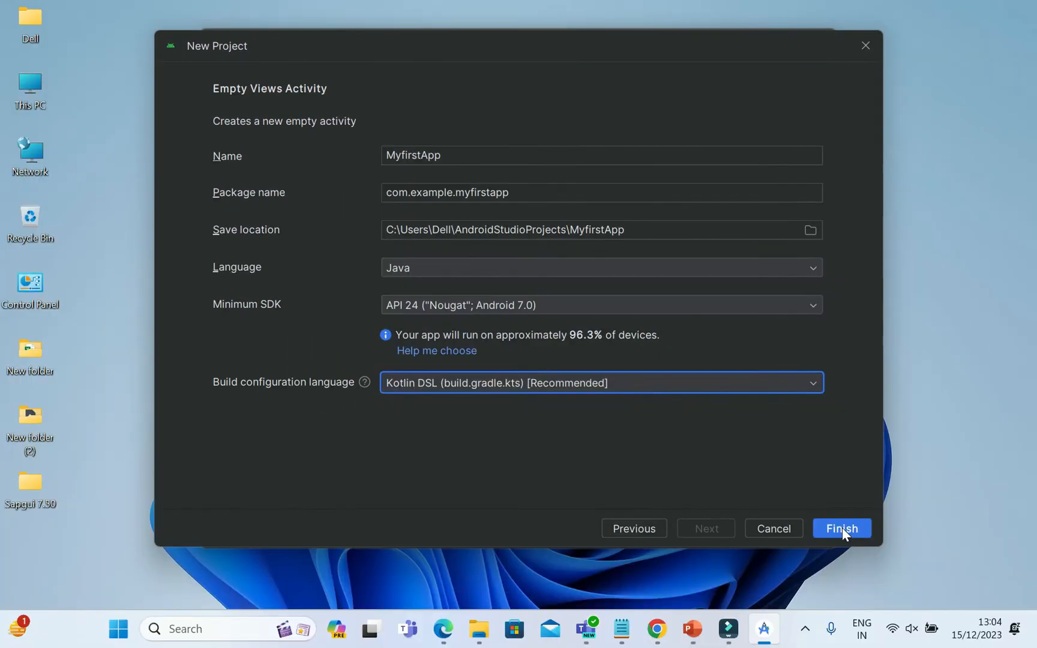
pyautogui.click(866, 587)
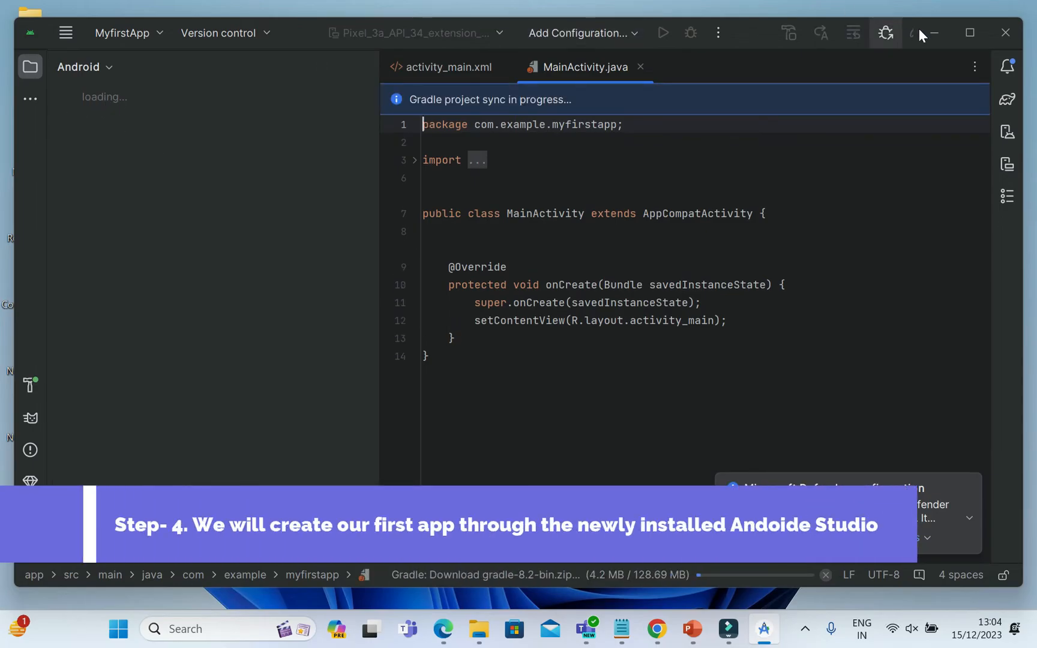
# Maximize the project window and dismiss the Microsoft Defender notification.
pyautogui.click(967, 30)
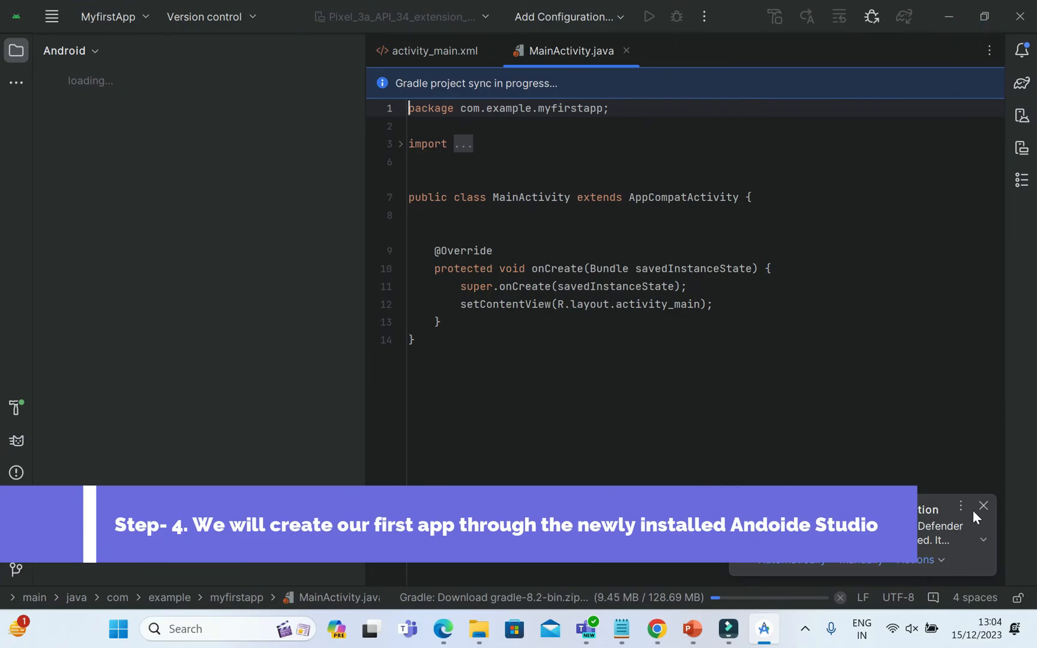
pyautogui.click(982, 506)
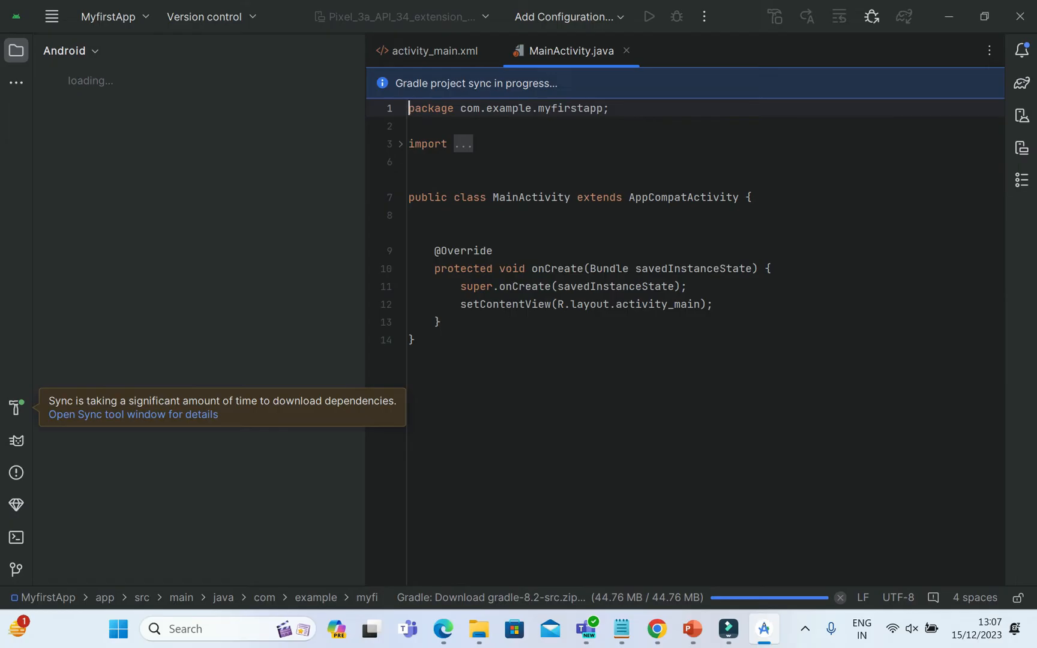
# View the Gradle sync download details, keep the MyfirstApp import running and collapse the build output.
pyautogui.click(166, 422)
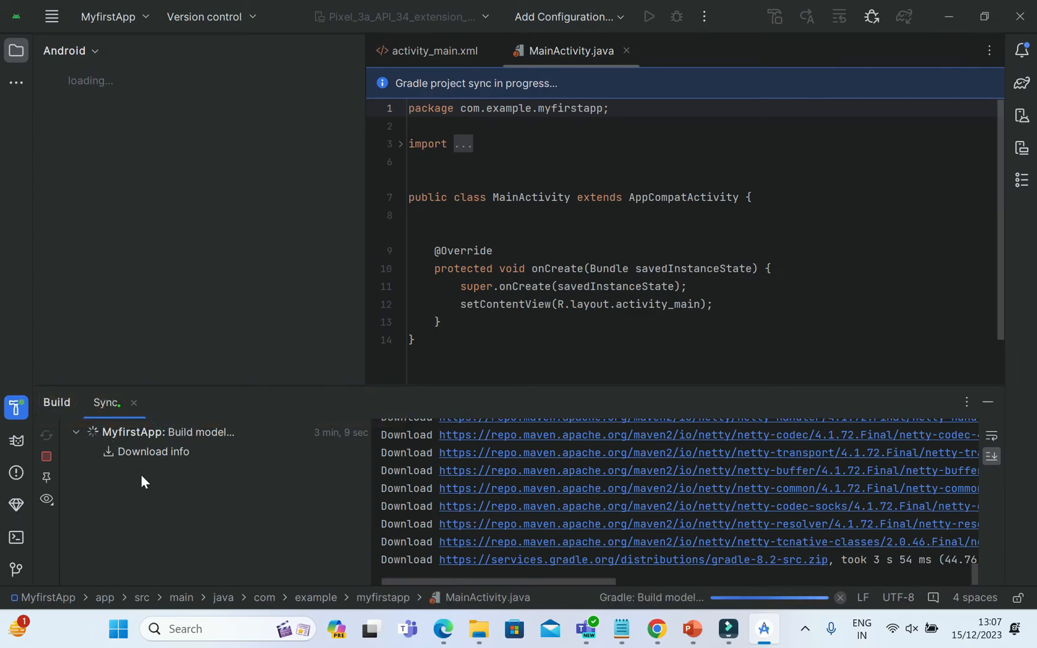
pyautogui.click(134, 402)
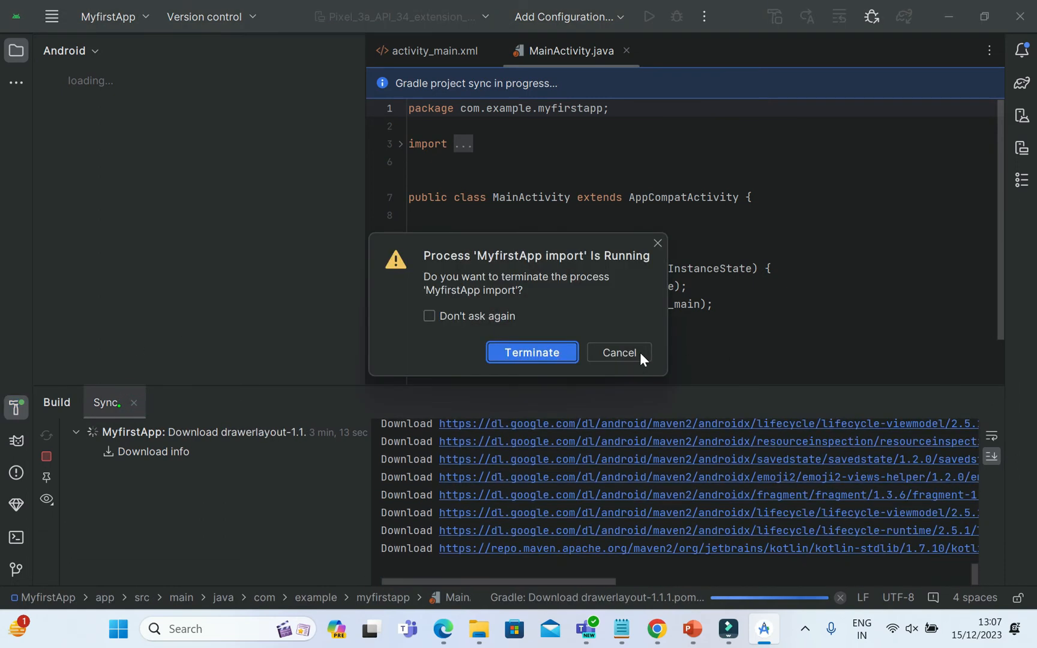
pyautogui.click(620, 352)
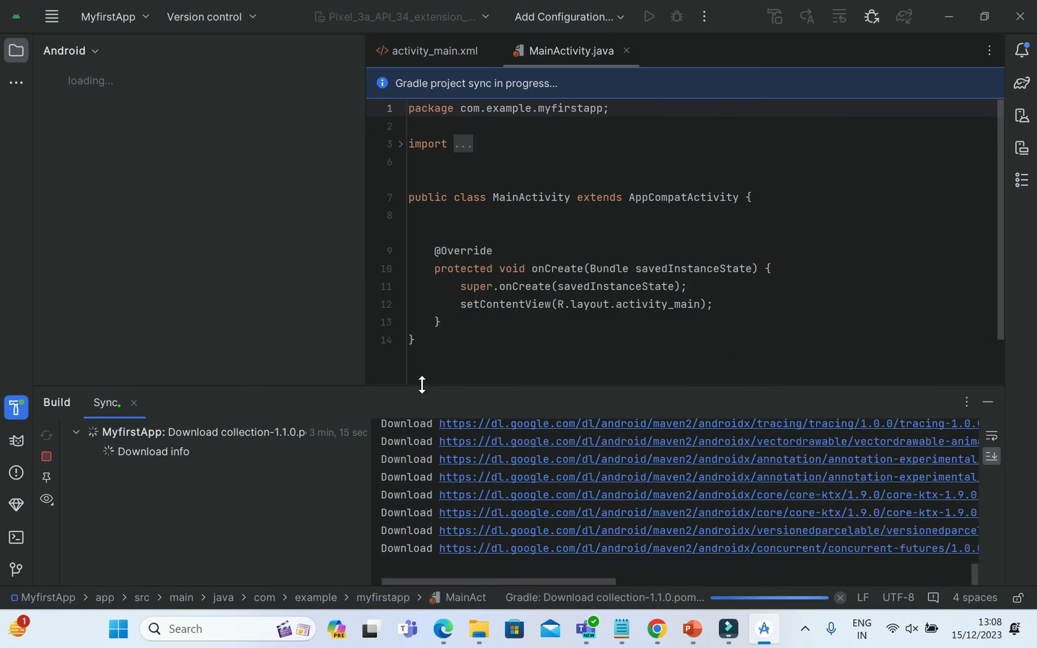
pyautogui.moveTo(479, 399); pyautogui.dragTo(491, 574)
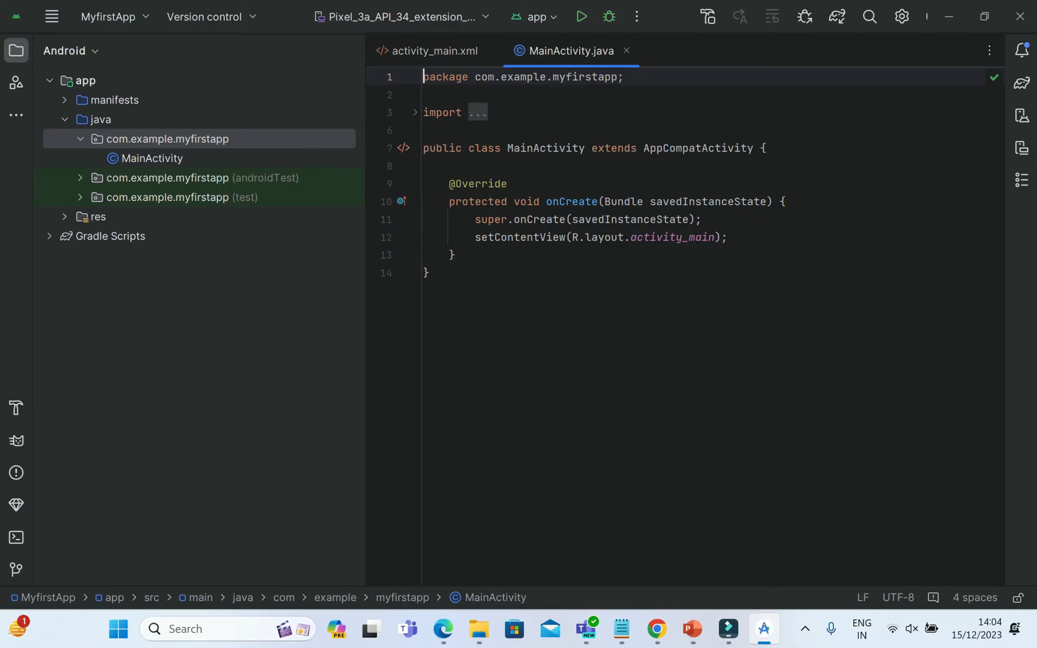
# Collapse the java and app nodes in the Android project tree and expand Gradle Scripts to view its files.
pyautogui.click(67, 119)
pyautogui.click(54, 79)
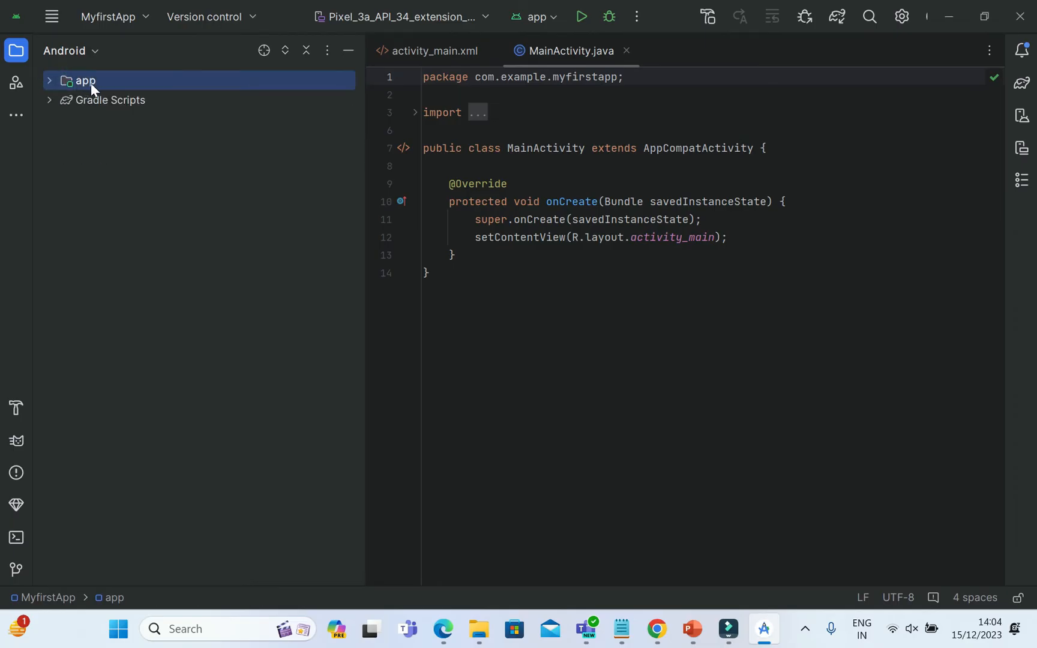
pyautogui.click(96, 51)
pyautogui.click(87, 257)
pyautogui.click(47, 98)
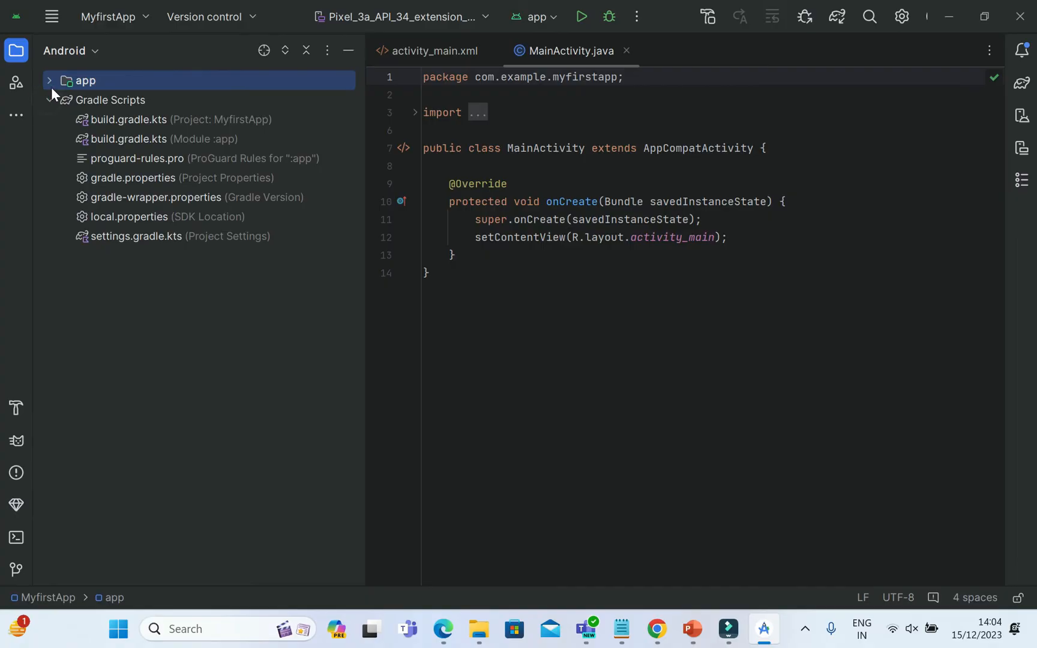
# Expand the app module with its java, res and manifests folders and select AndroidManifest.xml.
pyautogui.click(51, 84)
pyautogui.click(64, 100)
pyautogui.click(64, 99)
pyautogui.click(65, 119)
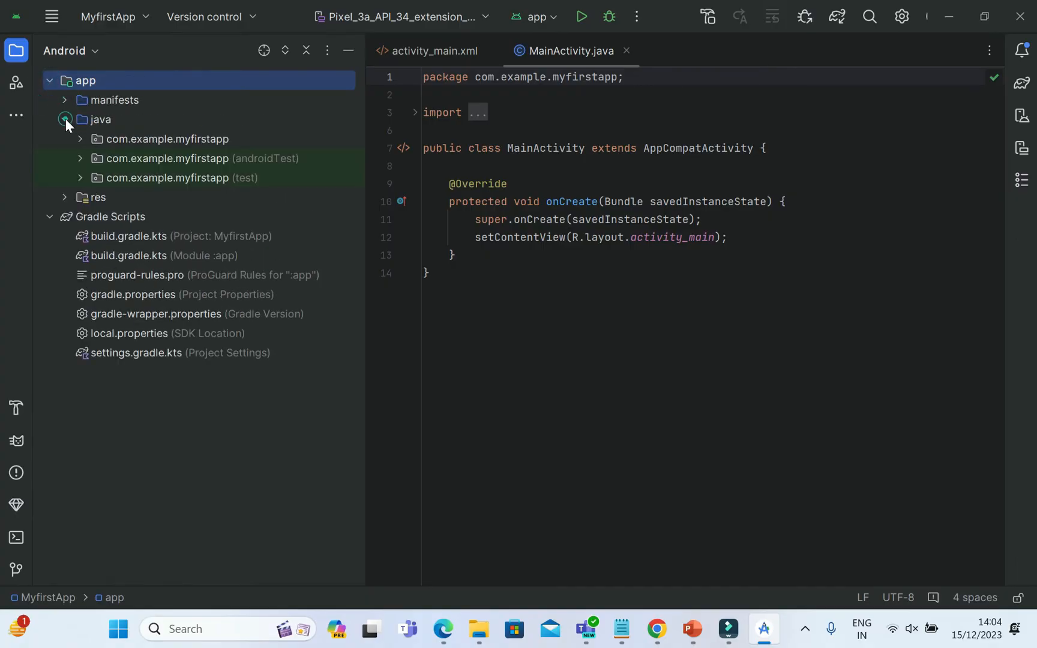
pyautogui.click(64, 197)
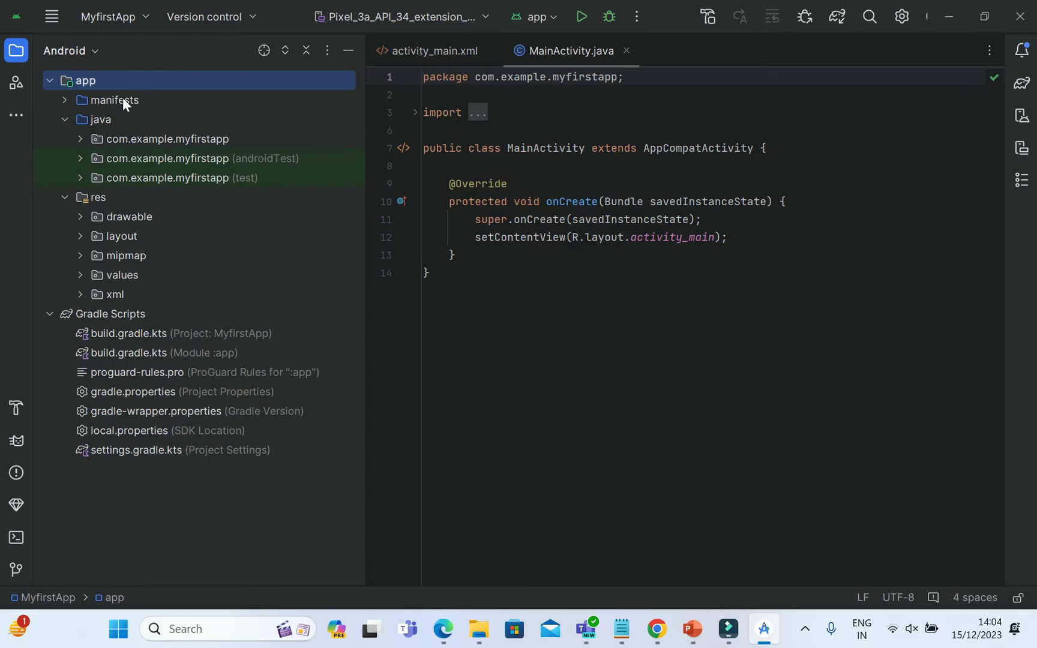
pyautogui.click(64, 99)
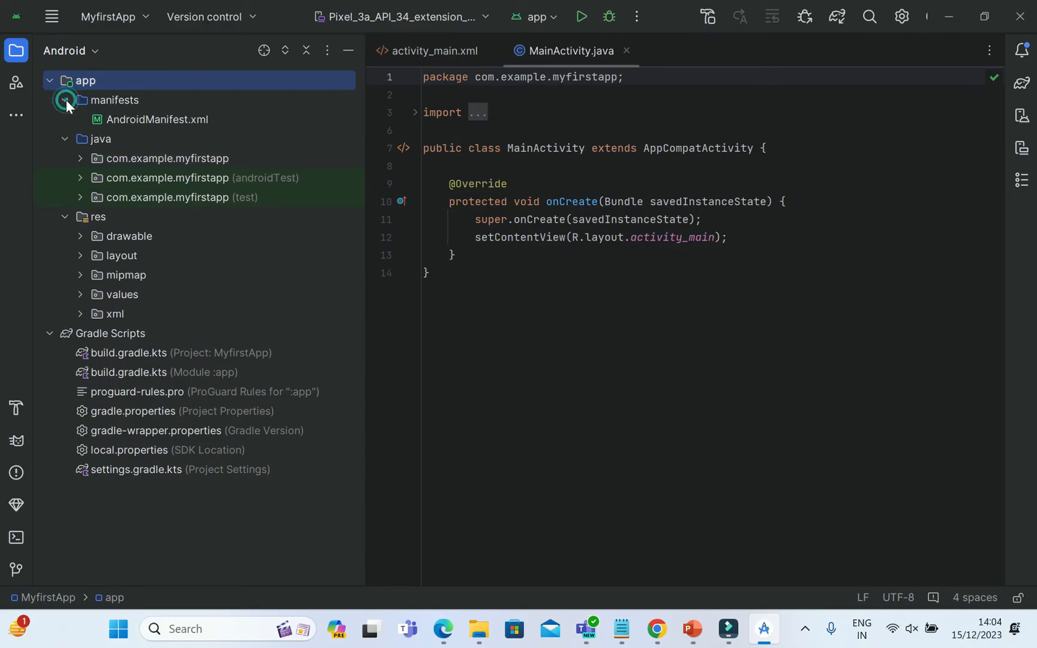
pyautogui.click(162, 119)
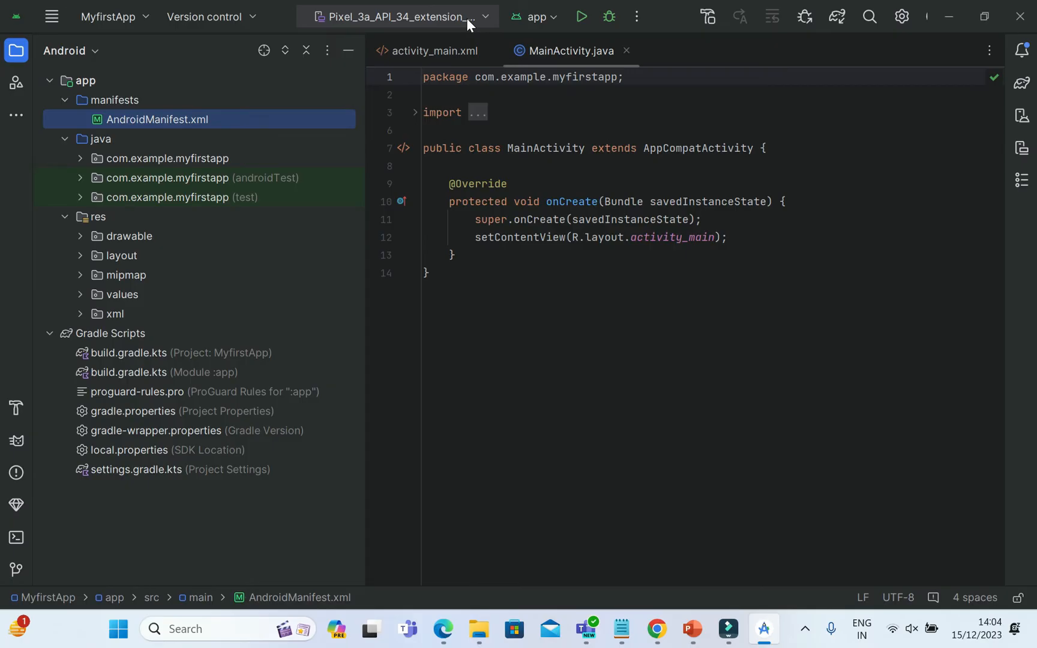
pyautogui.click(261, 18)
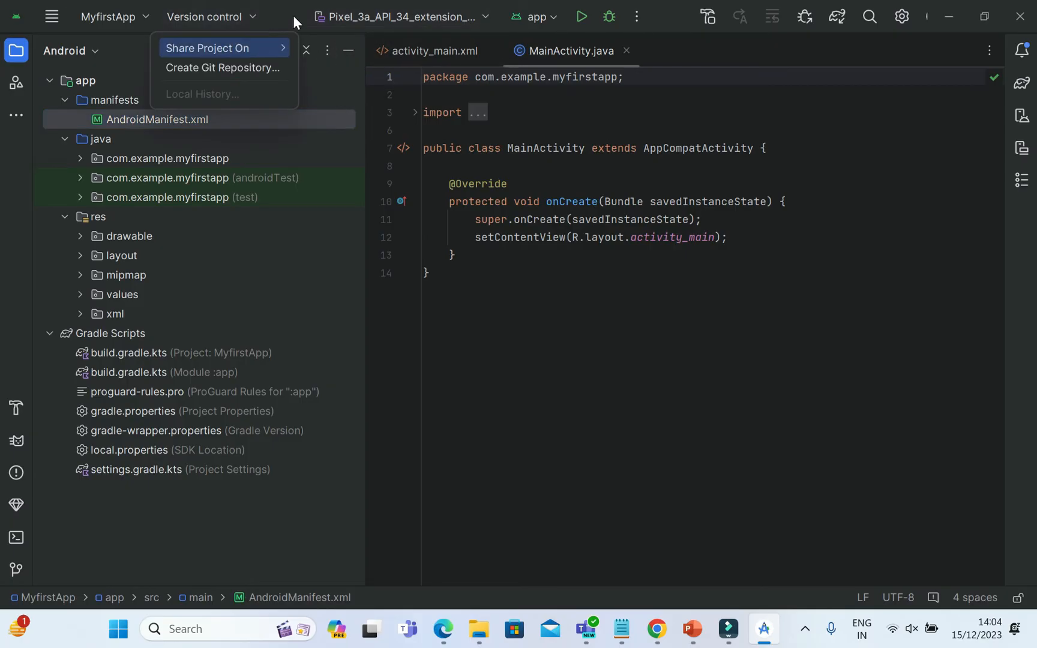
pyautogui.click(481, 16)
pyautogui.click(481, 16)
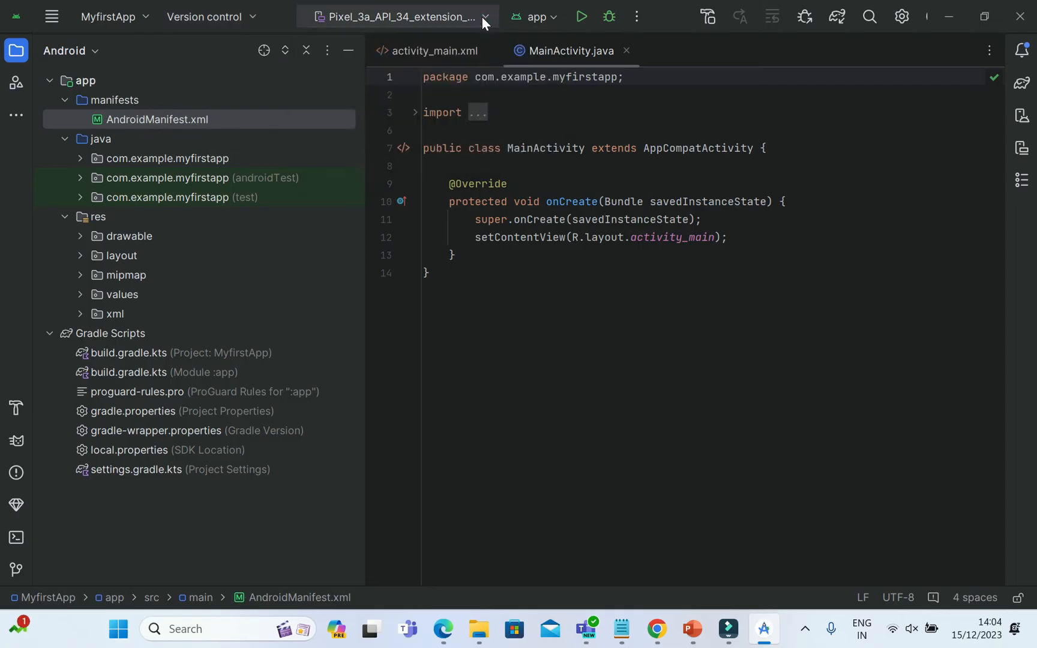
# View the run configurations available for the project, then return to MainActivity.java.
pyautogui.click(555, 17)
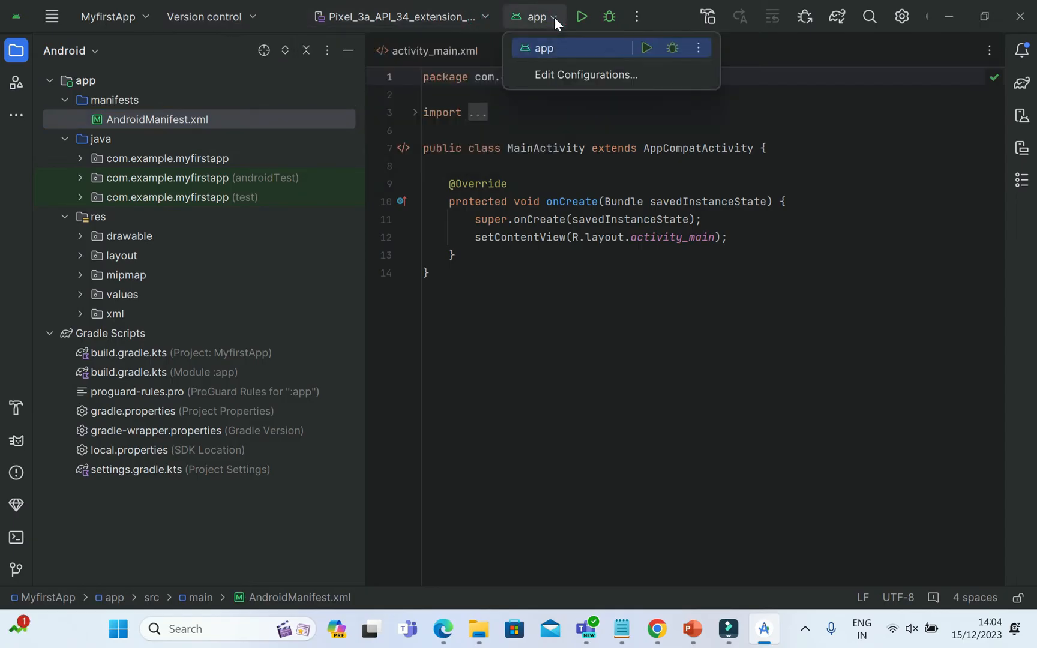
pyautogui.click(665, 12)
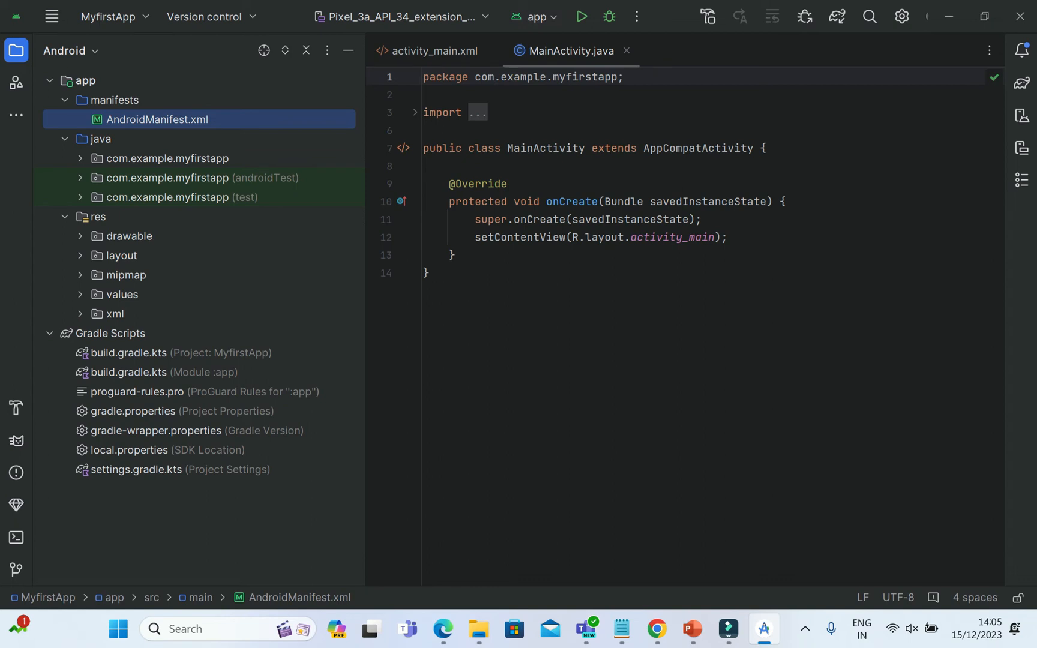
pyautogui.click(624, 274)
# Examine the IDE's appearance options, including presentation mode, compact mode, navigation bar and tool window bars.
pyautogui.click(51, 18)
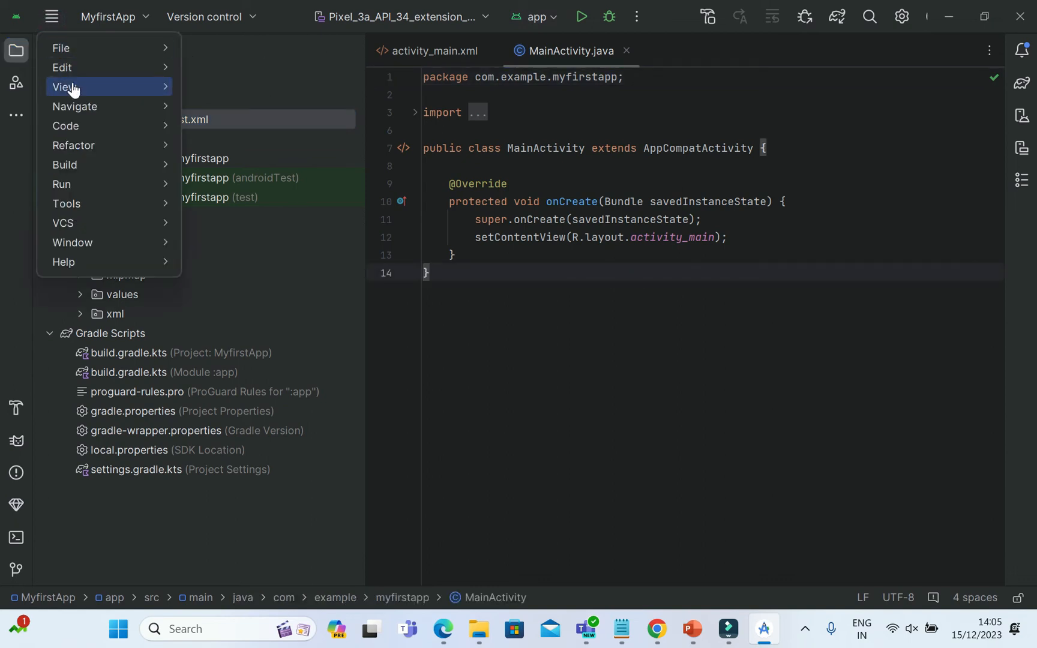
pyautogui.click(72, 84)
pyautogui.moveTo(368, 113)
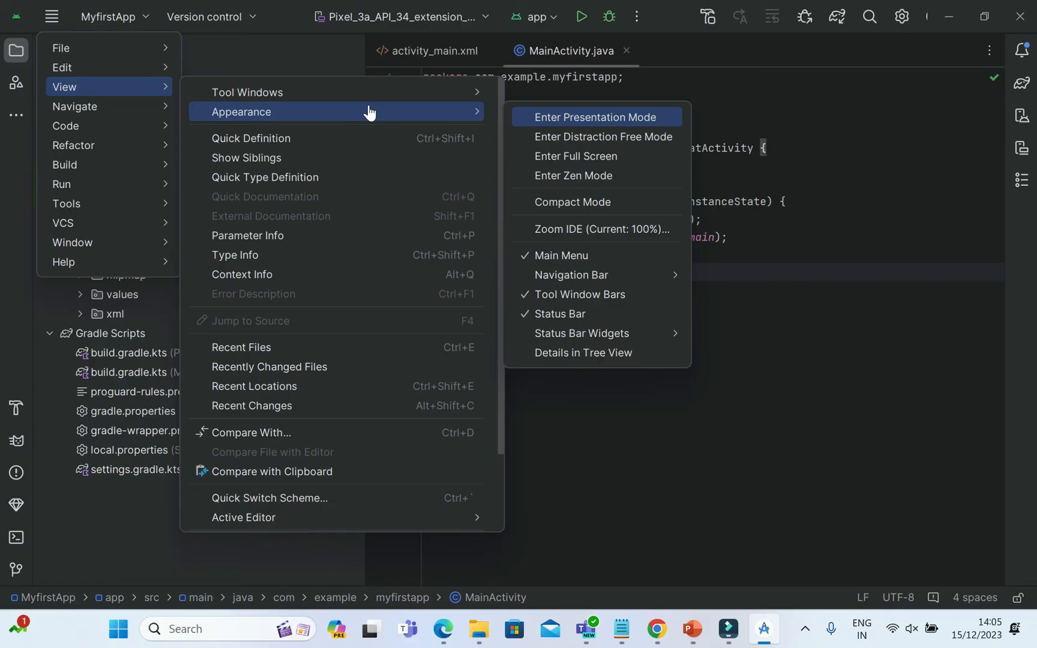
pyautogui.click(291, 2)
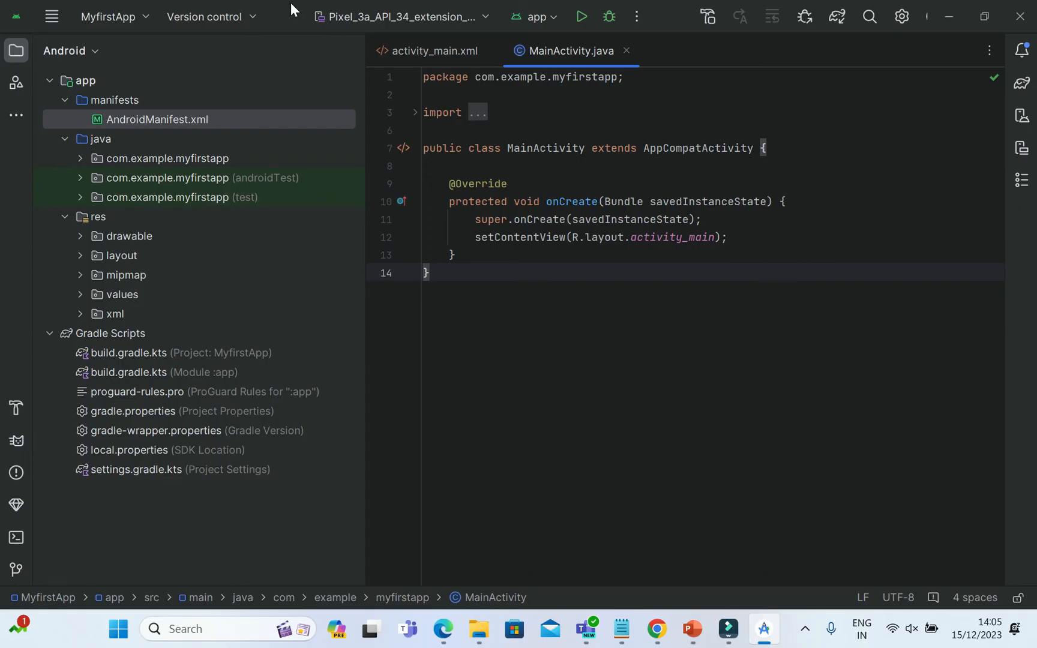
pyautogui.hotkey('alt', '1')
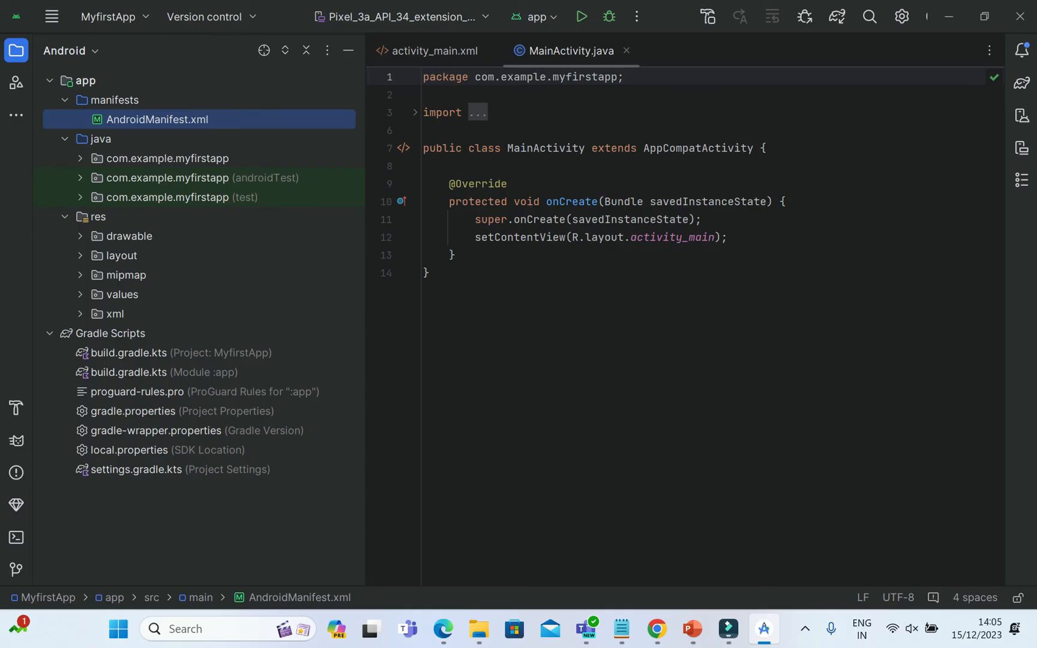
pyautogui.click(624, 276)
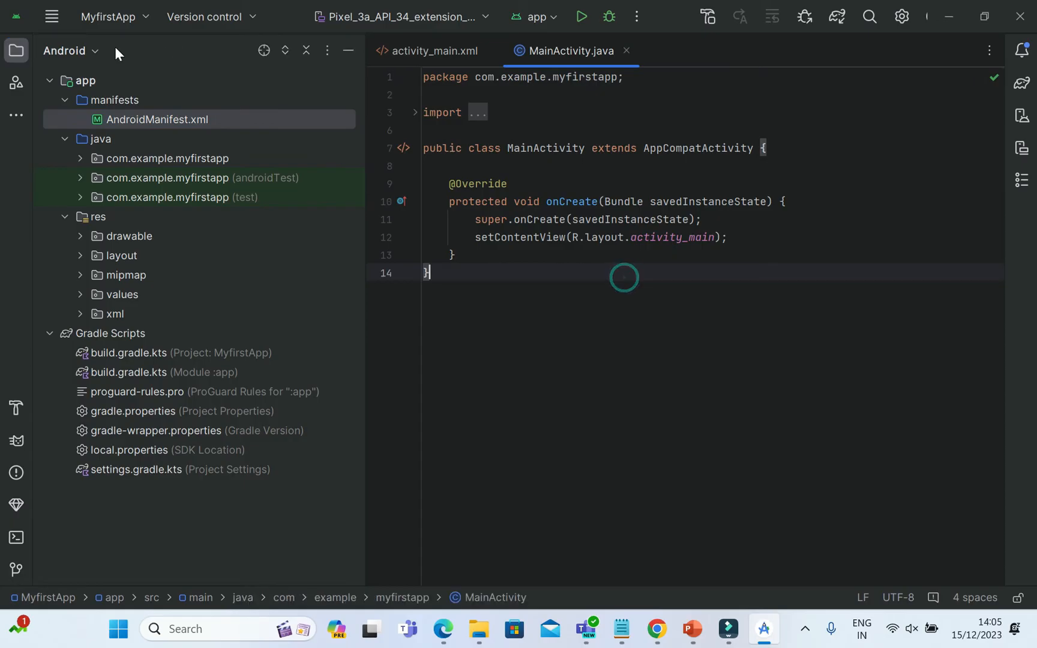
pyautogui.click(50, 19)
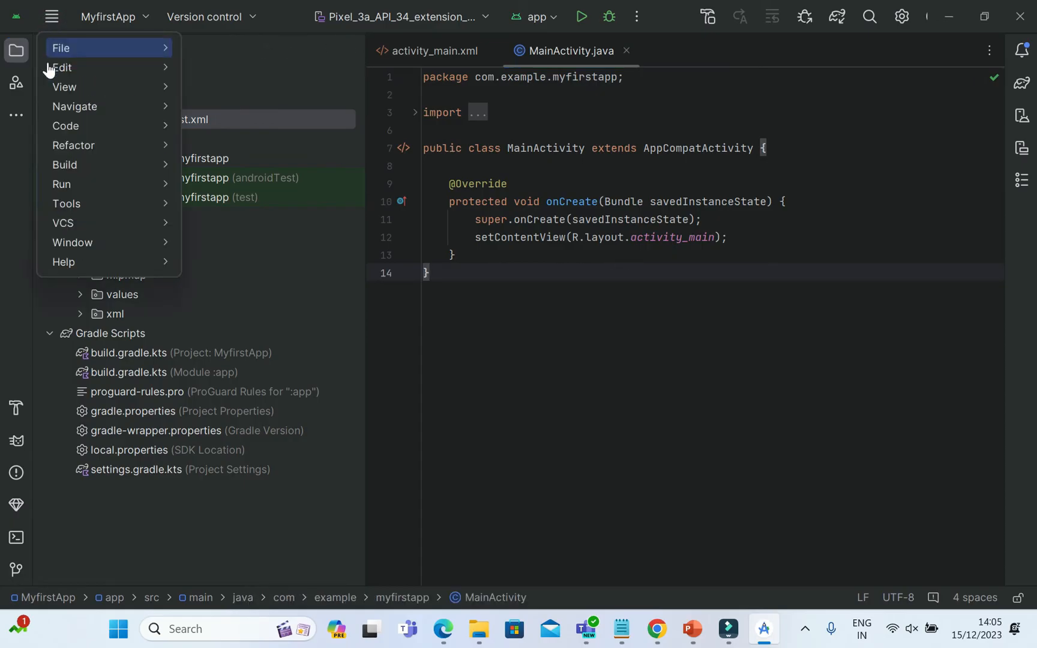
pyautogui.moveTo(70, 88)
pyautogui.moveTo(369, 112)
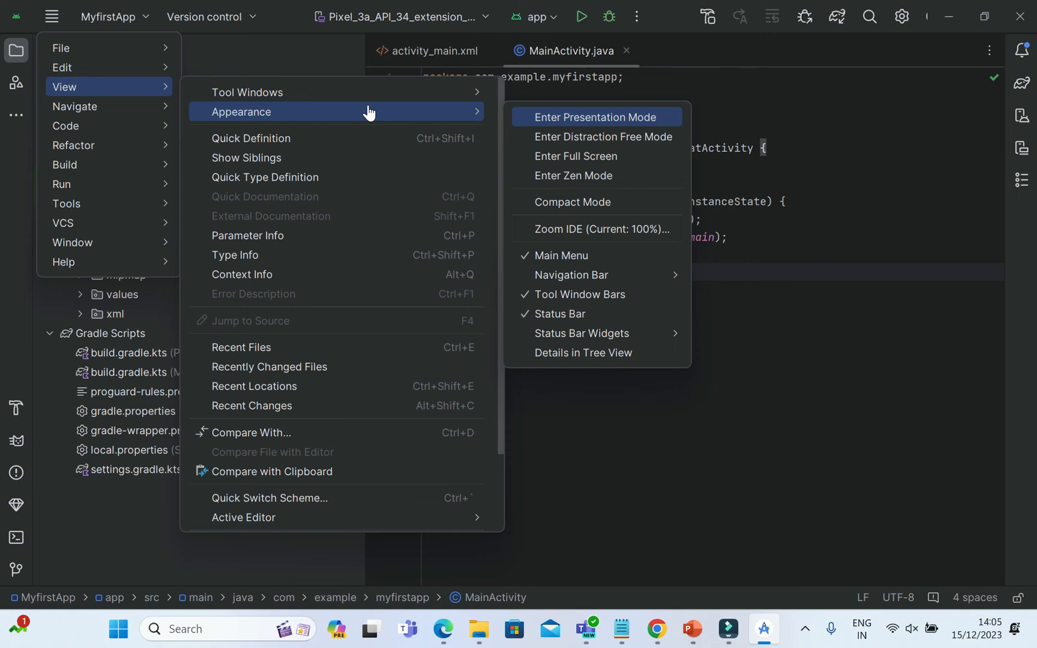
pyautogui.click(291, 3)
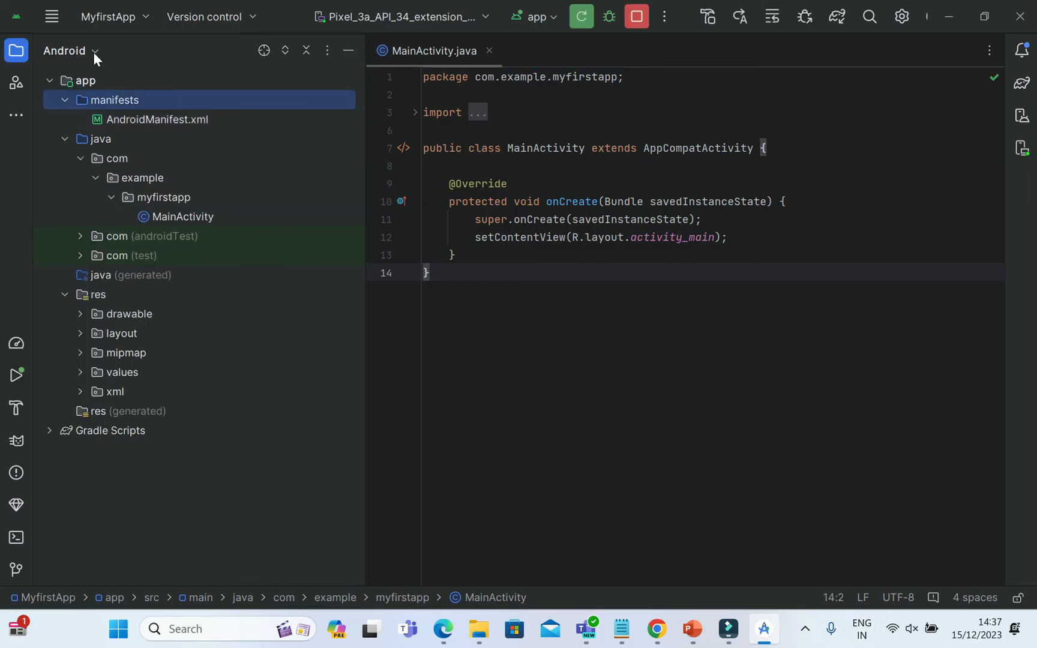
# Switch the project tree to the Project view and back to the Android view.
pyautogui.click(93, 52)
pyautogui.click(89, 84)
pyautogui.click(91, 50)
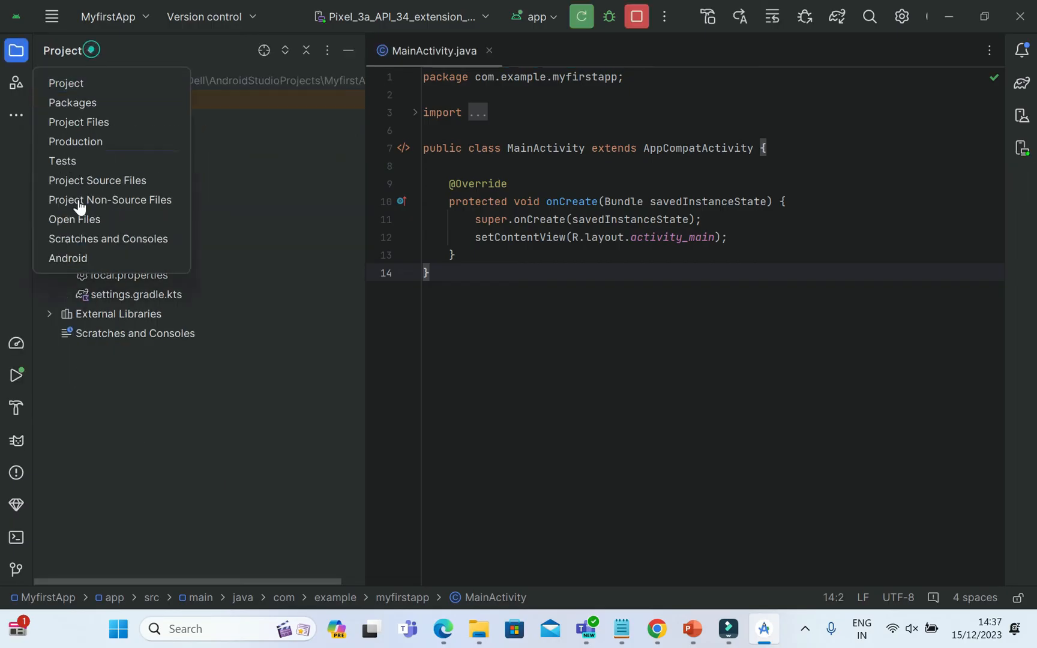
pyautogui.click(84, 259)
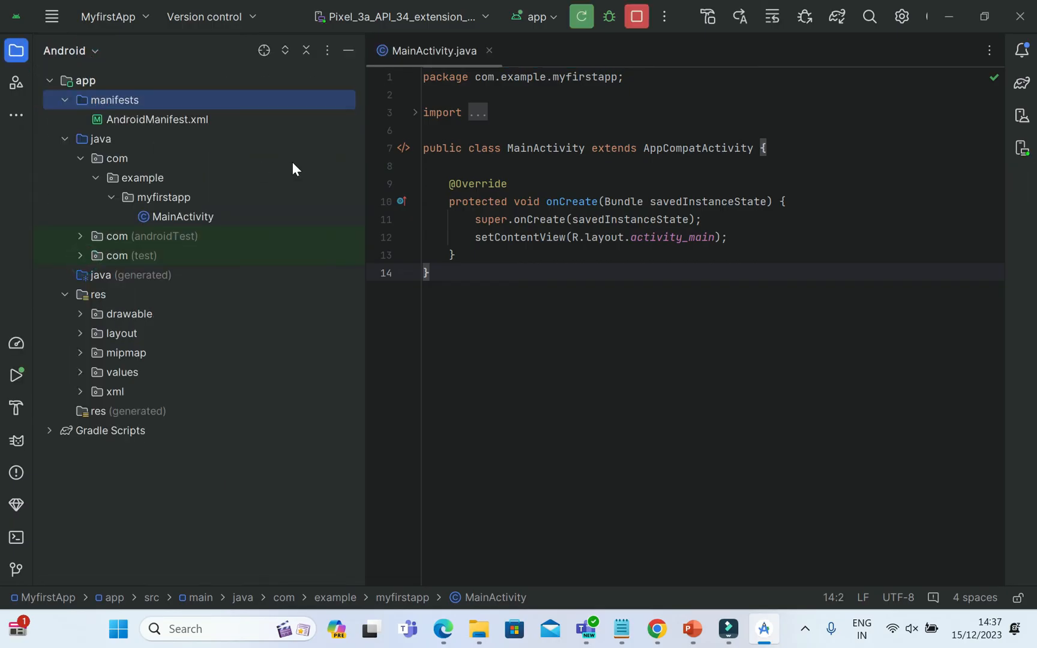
# Turn the Compact Middle Packages option of the Android project tree on and off again.
pyautogui.click(437, 52)
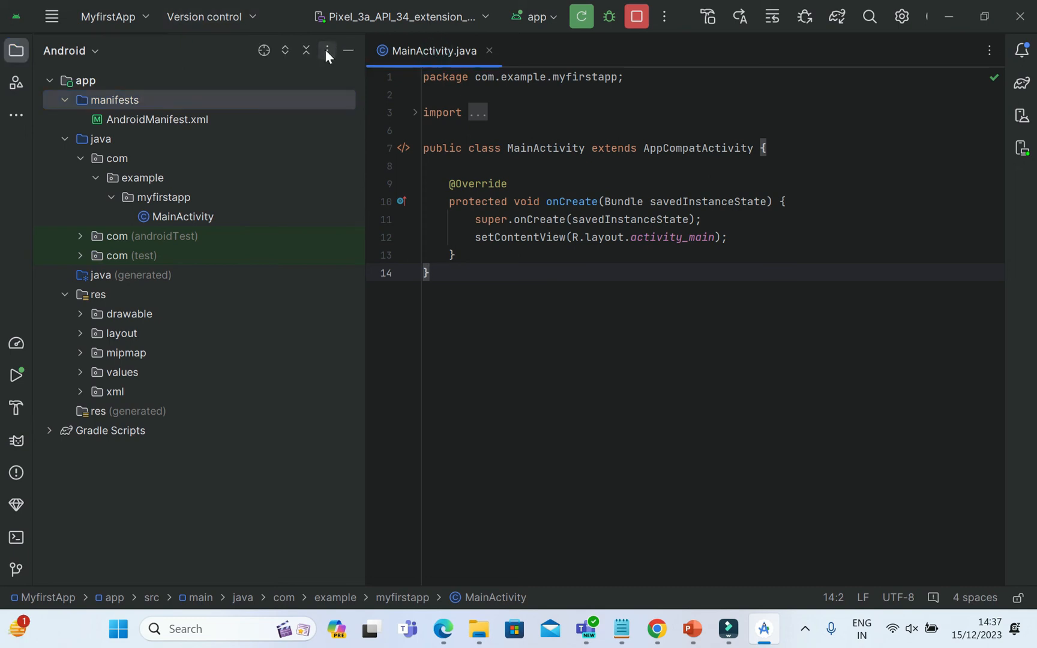
pyautogui.click(326, 50)
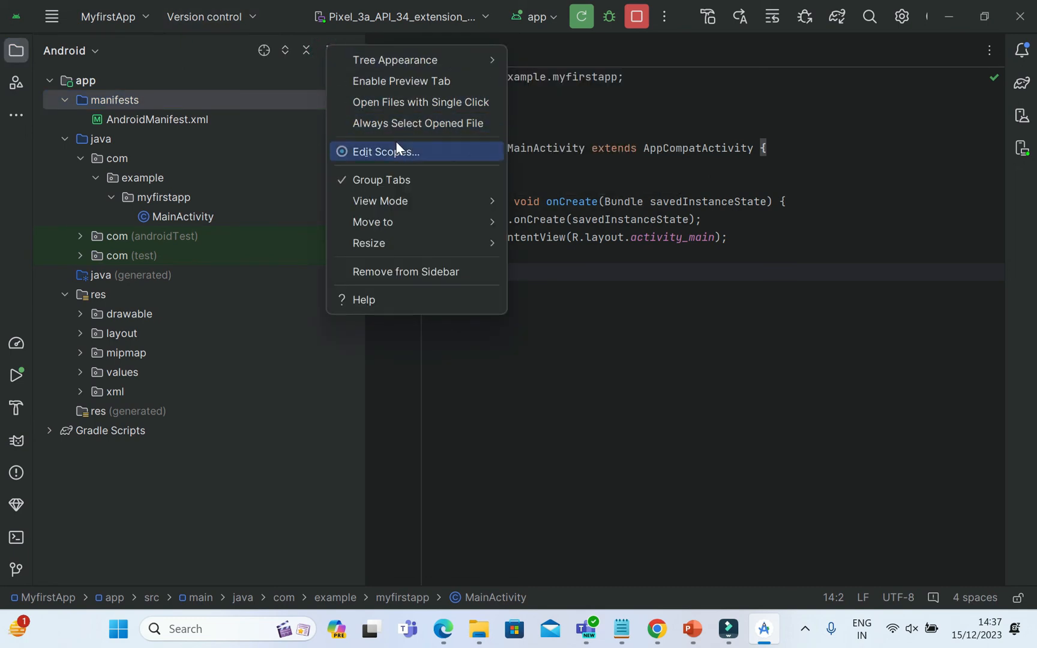
pyautogui.moveTo(410, 66)
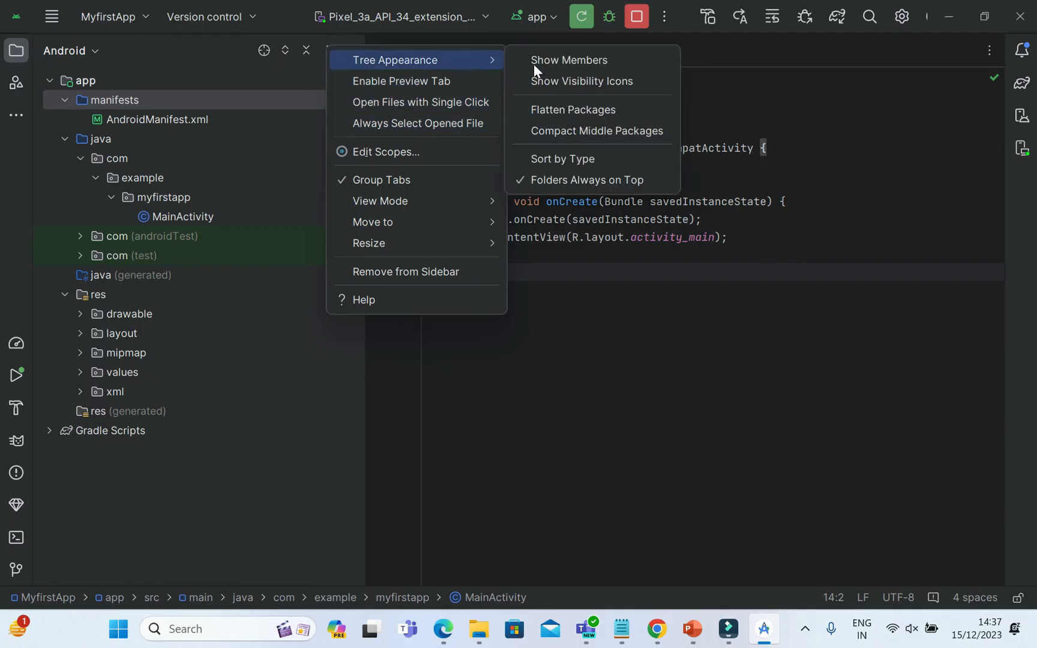
pyautogui.click(600, 124)
pyautogui.click(436, 62)
pyautogui.click(555, 128)
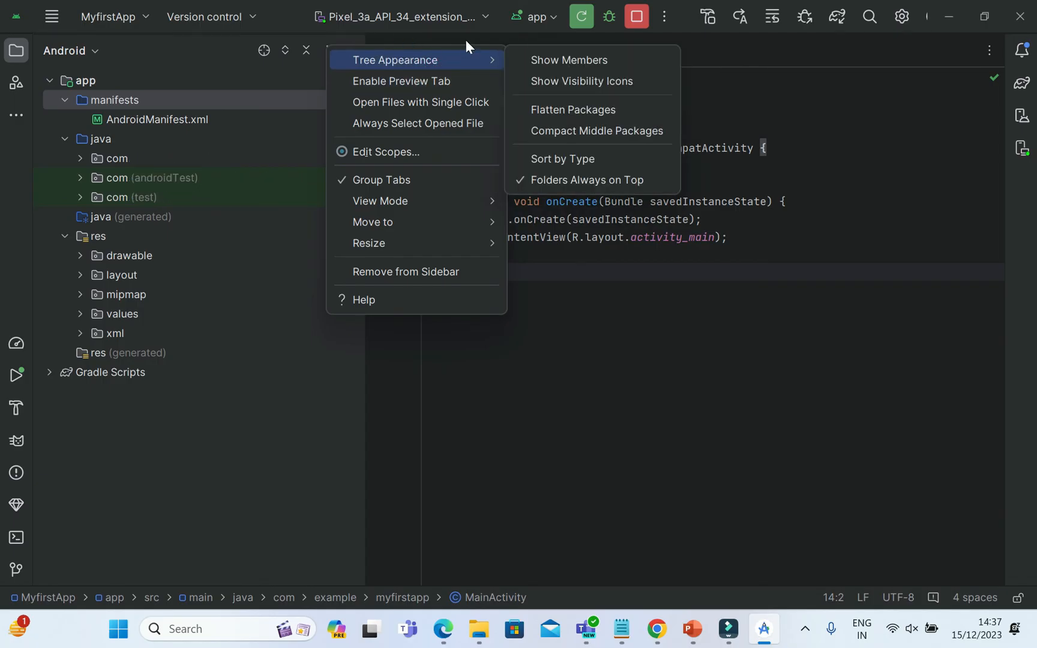
pyautogui.press('Escape')
pyautogui.press('Escape')
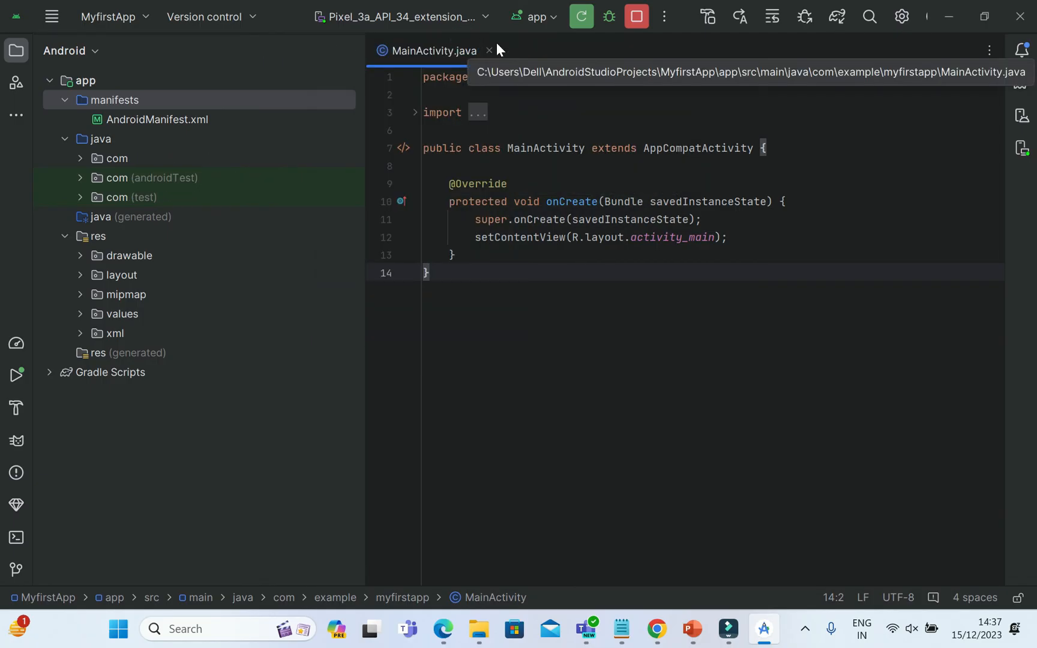
# Open AndroidManifest.xml and set the application's android:label to "My First Demo App".
pyautogui.doubleClick(182, 119)
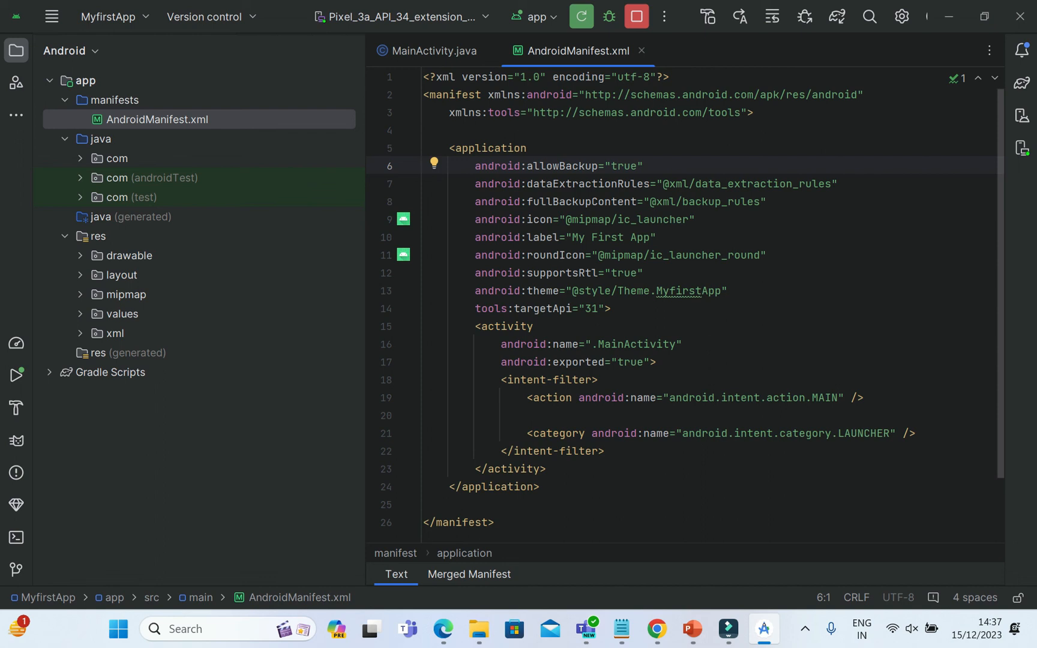
pyautogui.click(650, 237)
pyautogui.press('BackSpace')
pyautogui.press('BackSpace')
pyautogui.press('BackSpace')
pyautogui.press('BackSpace')
pyautogui.press('BackSpace')
pyautogui.press('BackSpace')
pyautogui.press('BackSpace')
pyautogui.press('BackSpace')
pyautogui.press('BackSpace')
pyautogui.press('BackSpace')
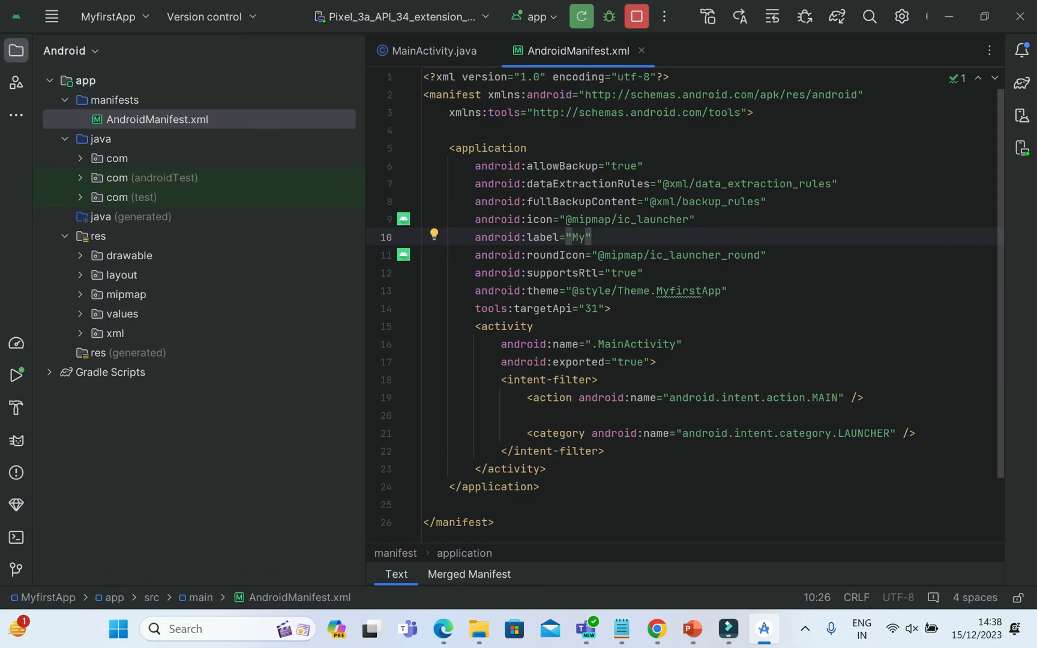
pyautogui.write('Firts')
pyautogui.press('BackSpace')
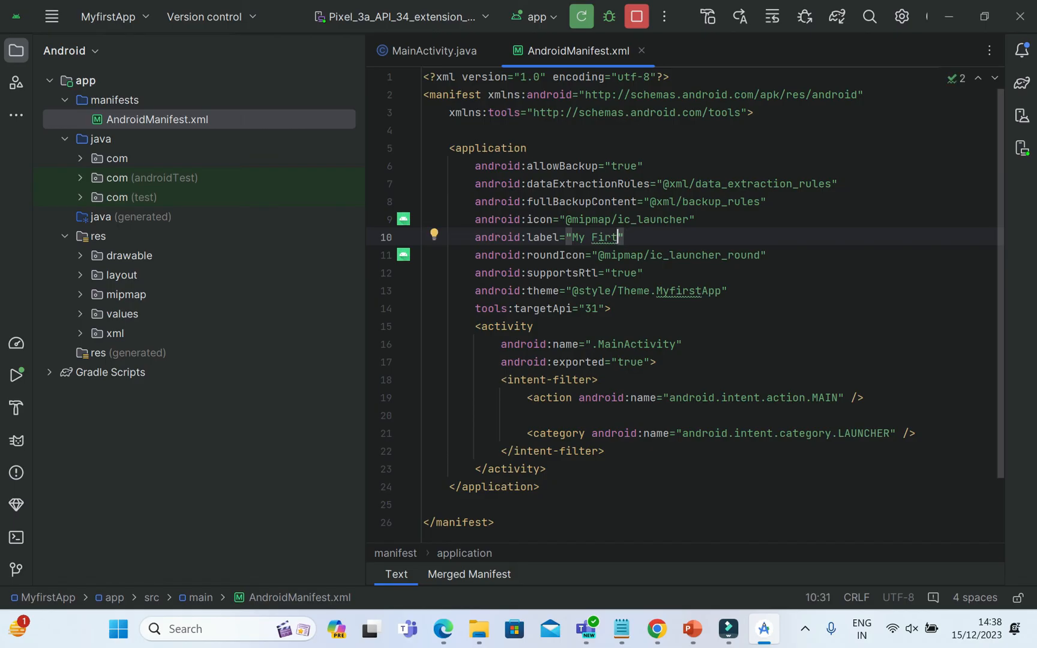
pyautogui.press('BackSpace')
pyautogui.write('st De')
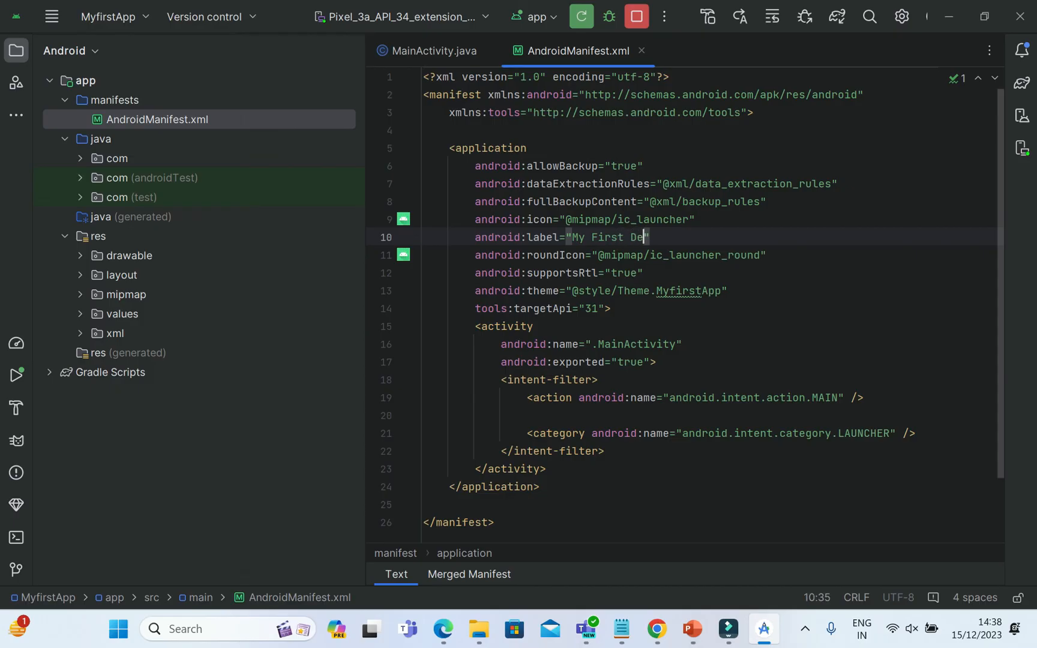
pyautogui.write('mo App')
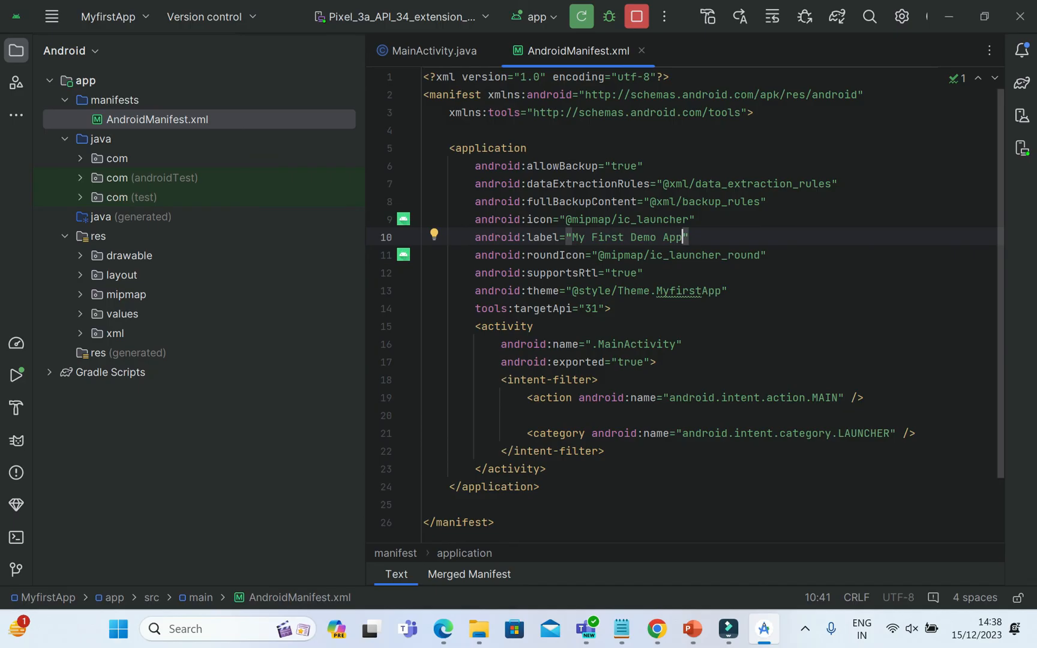
pyautogui.click(724, 242)
# Check the manifest's reported problems and debug the app on the Pixel 3a API 34 emulator, hiding the device view once it has launched.
pyautogui.click(956, 78)
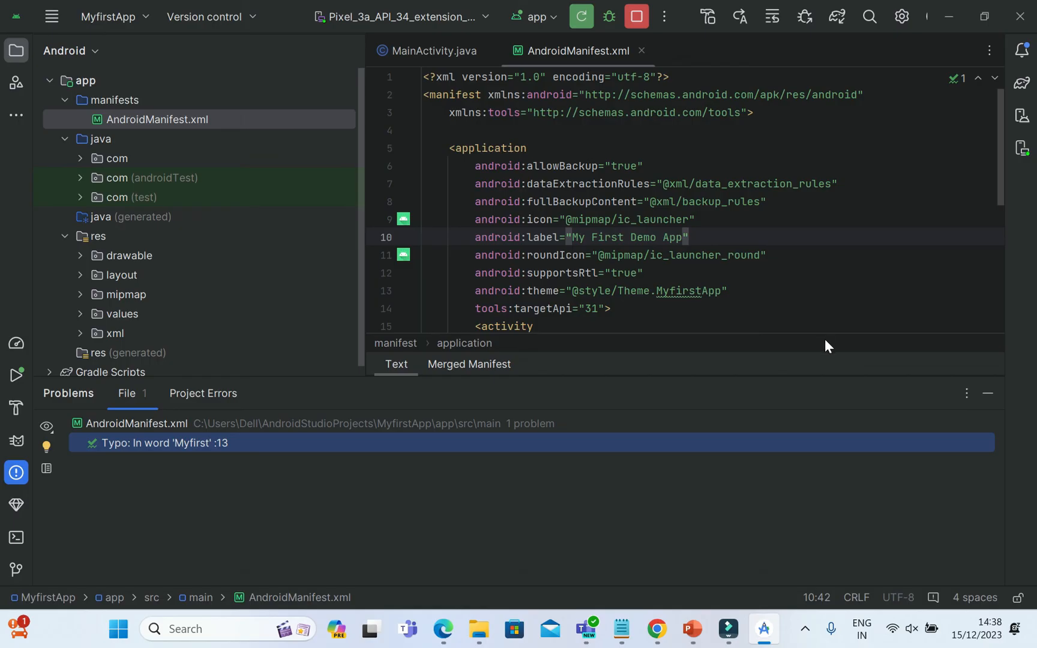
pyautogui.click(607, 17)
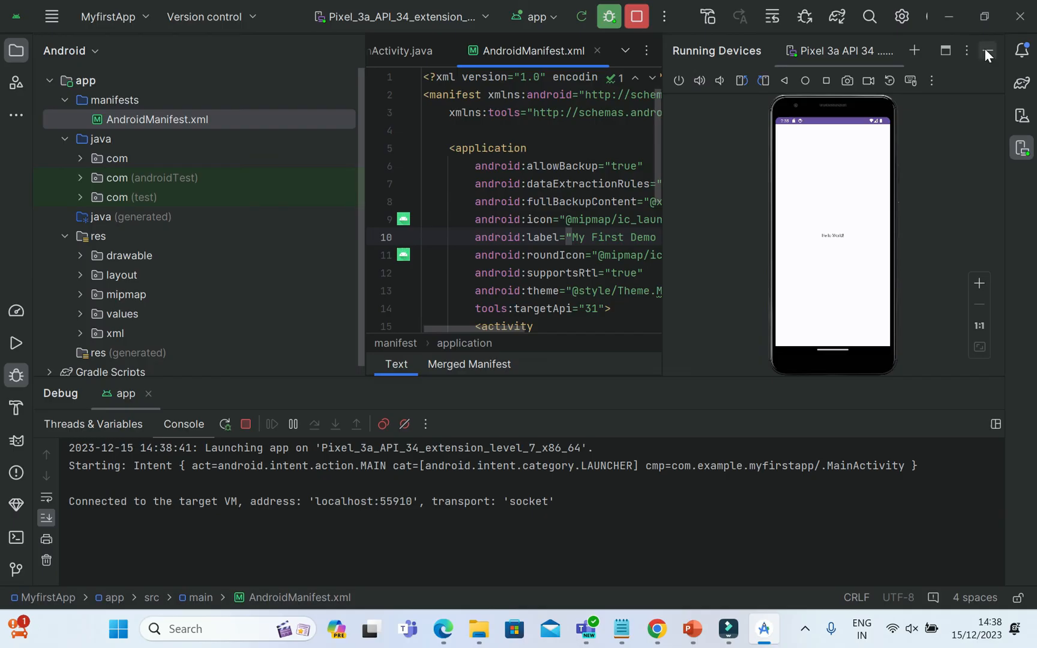
pyautogui.click(986, 49)
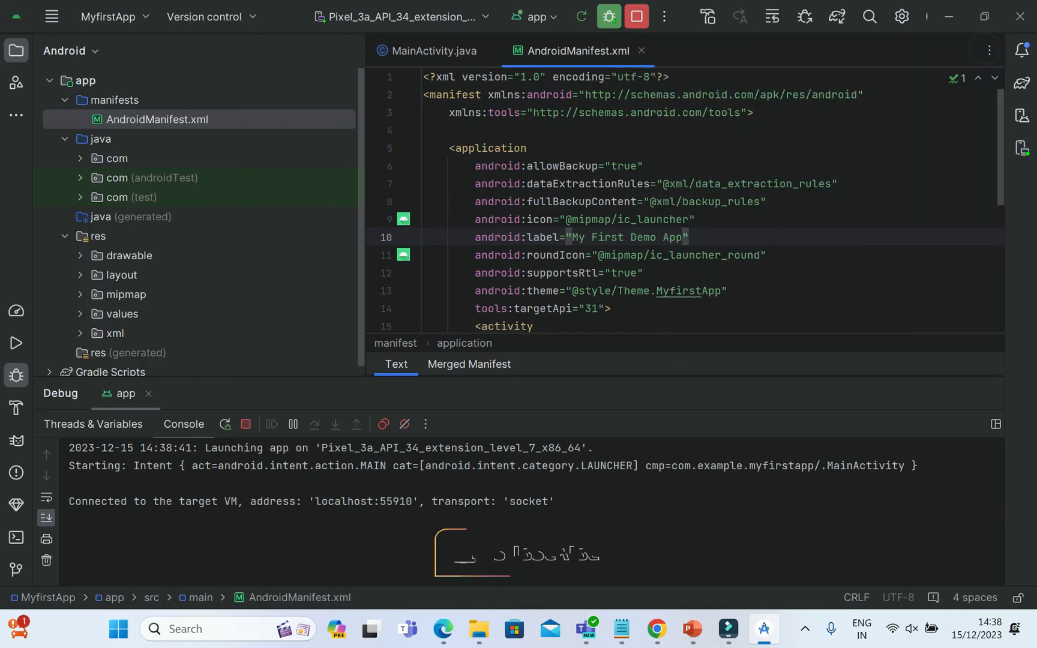
# Remove the trailing word "App" from the application label in AndroidManifest.xml.
pyautogui.click(680, 234)
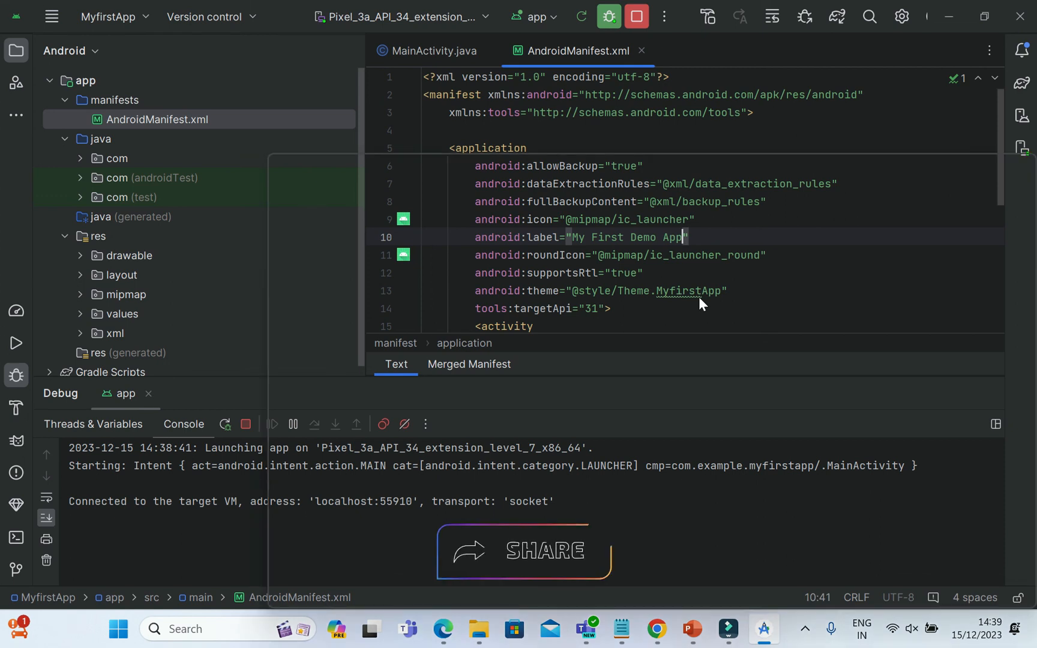
pyautogui.moveTo(698, 297)
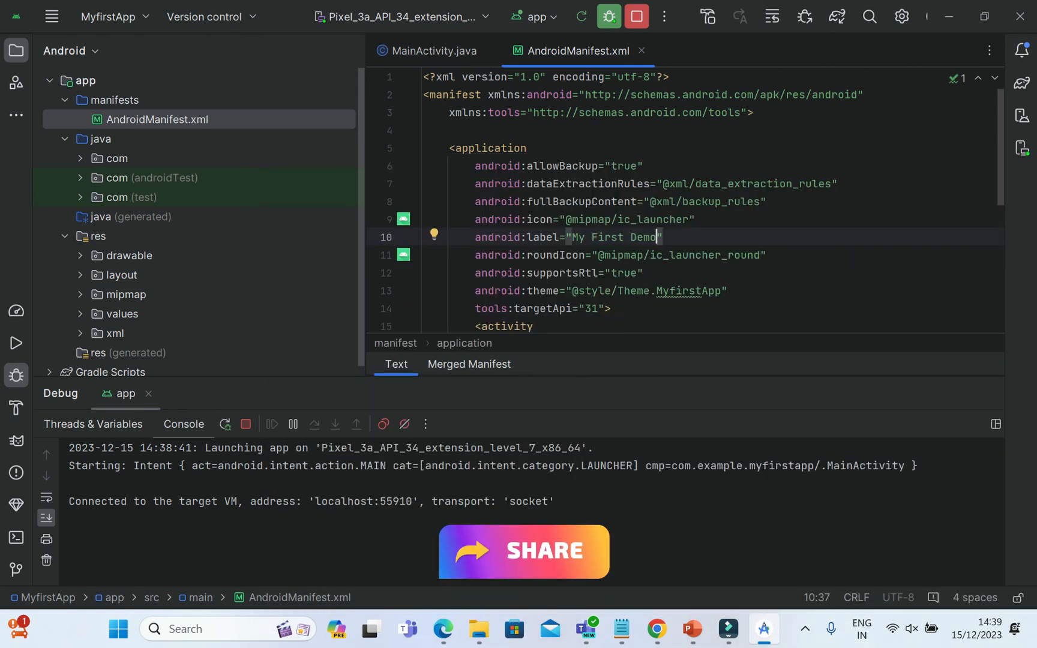